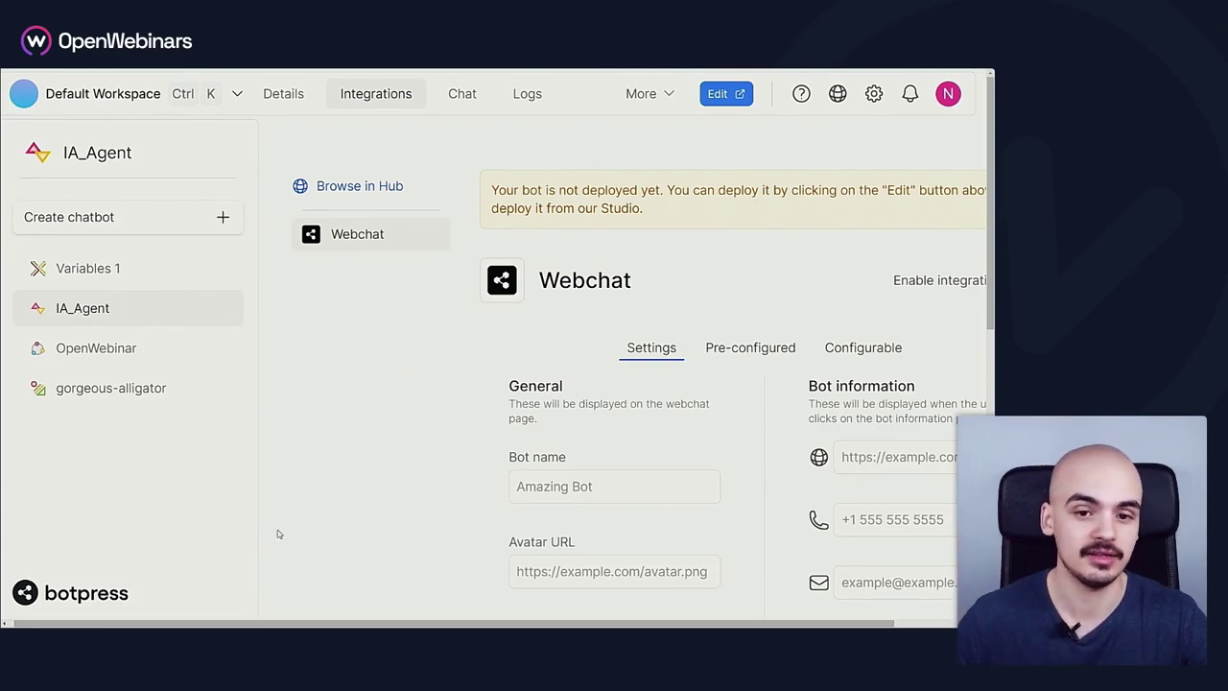
Enter 'OpenWebinars Bot' as the Webchat bot name
left_click_drag(555, 625, 637, 625)
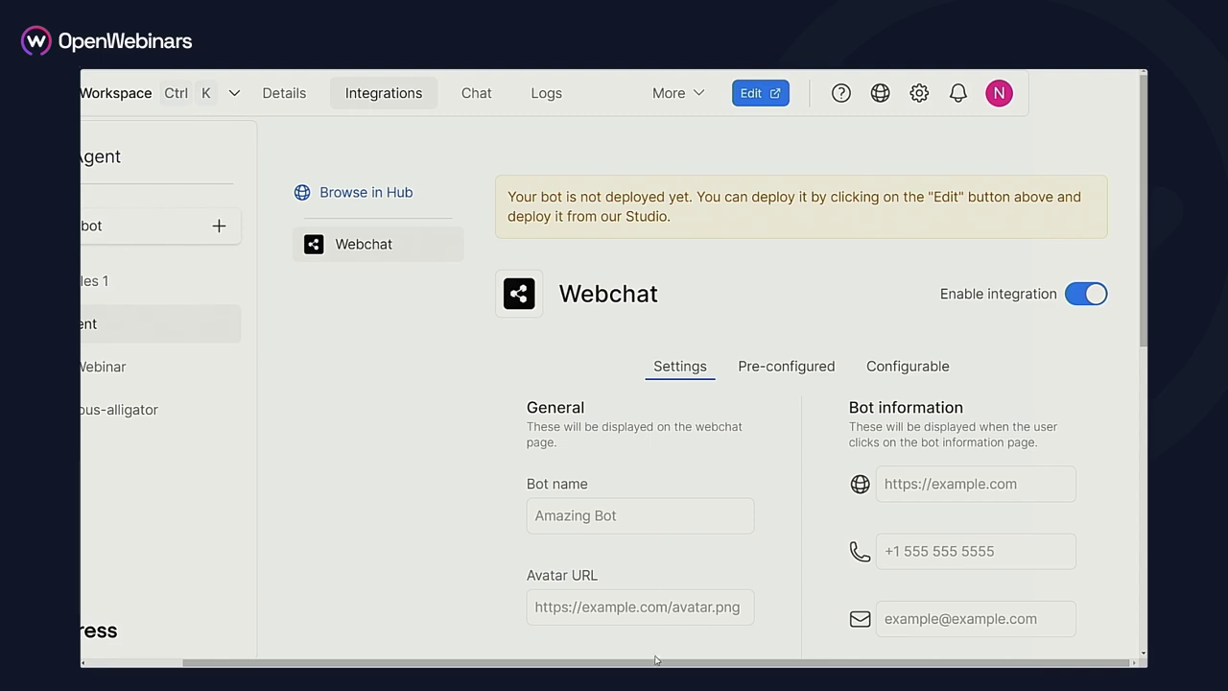
scroll(928, 592, "down", 1)
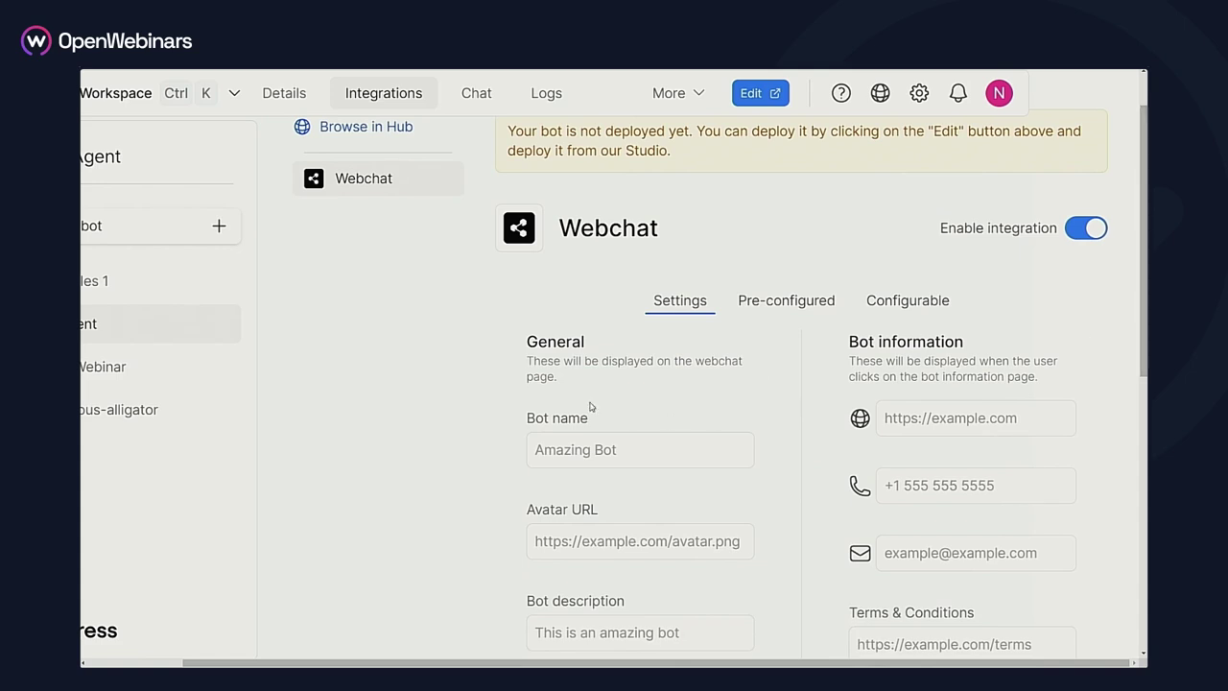
scroll(835, 384, "down", 5)
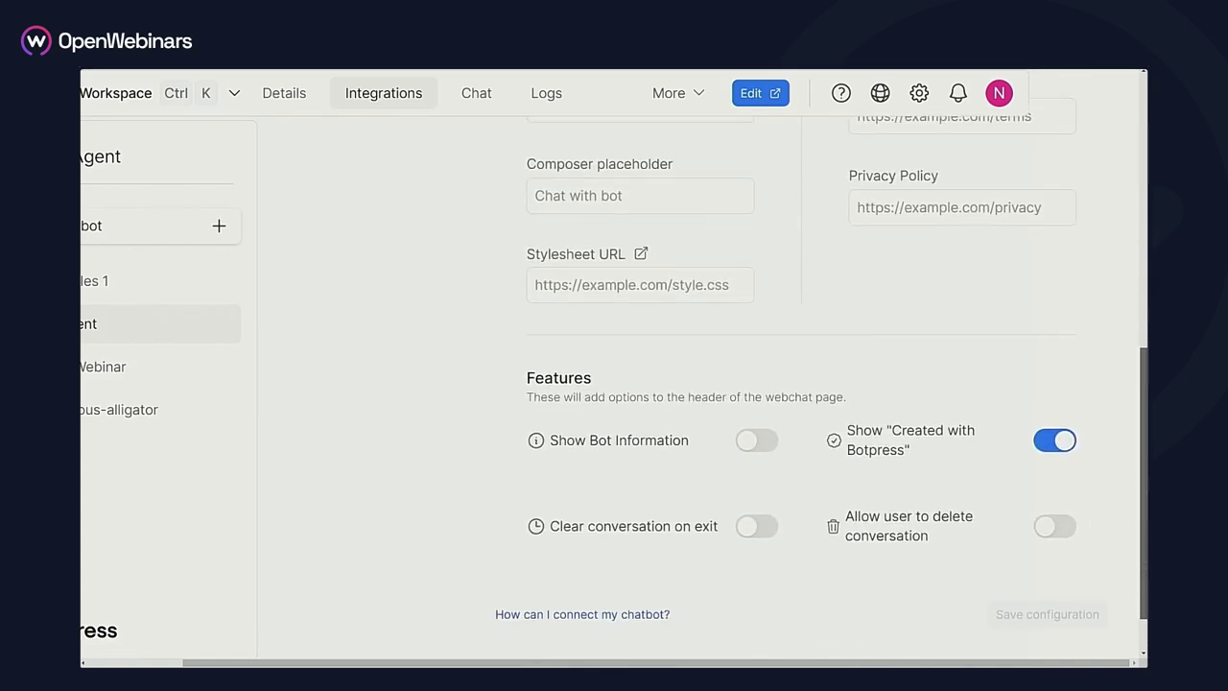
scroll(1137, 265, "up", 4)
scroll(1136, 265, "down", 1)
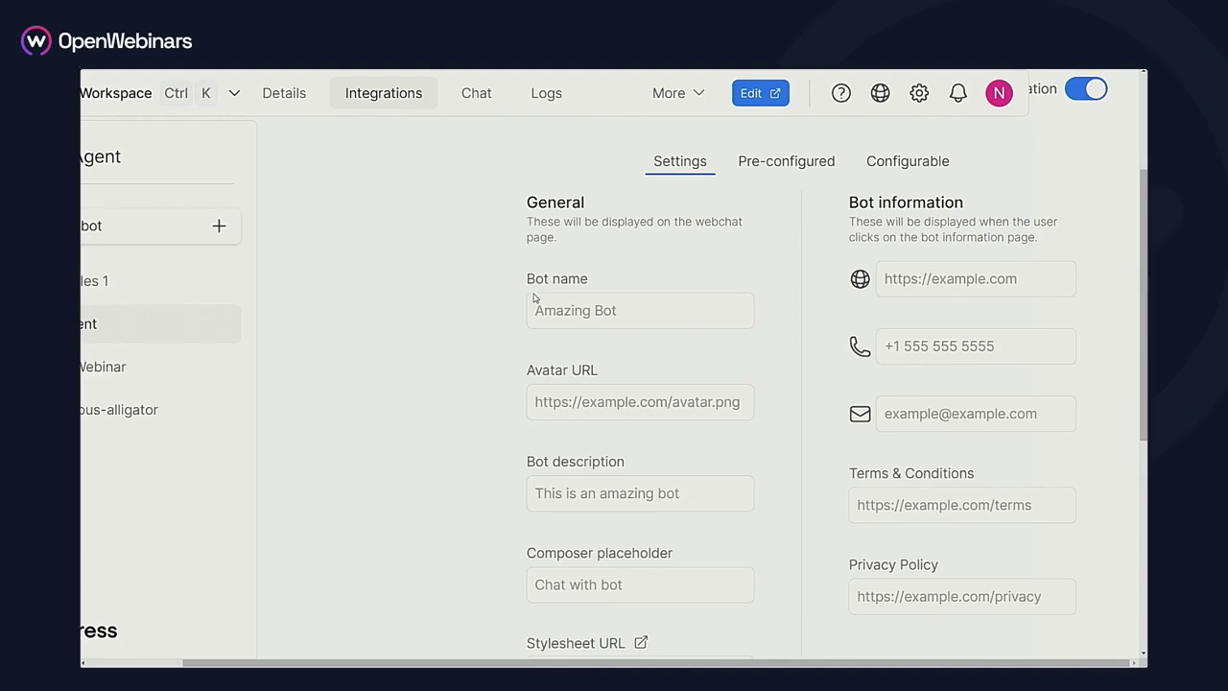
left_click(562, 306)
type("OpenWebinars")
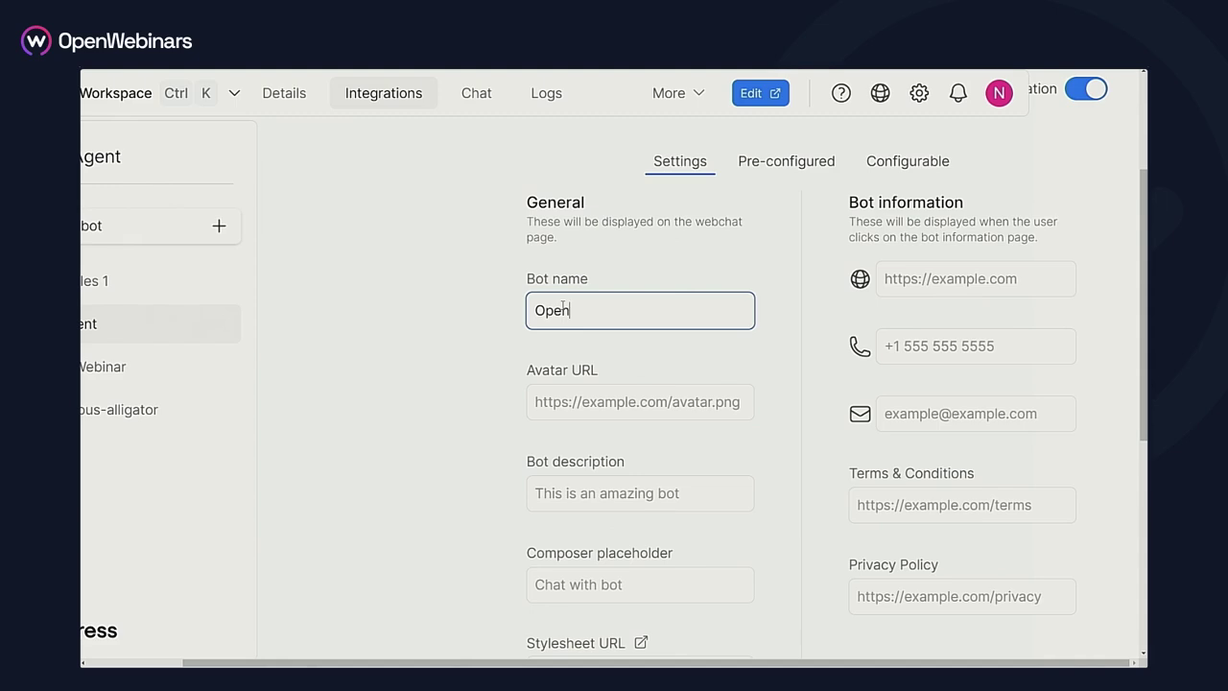
type(" Bot")
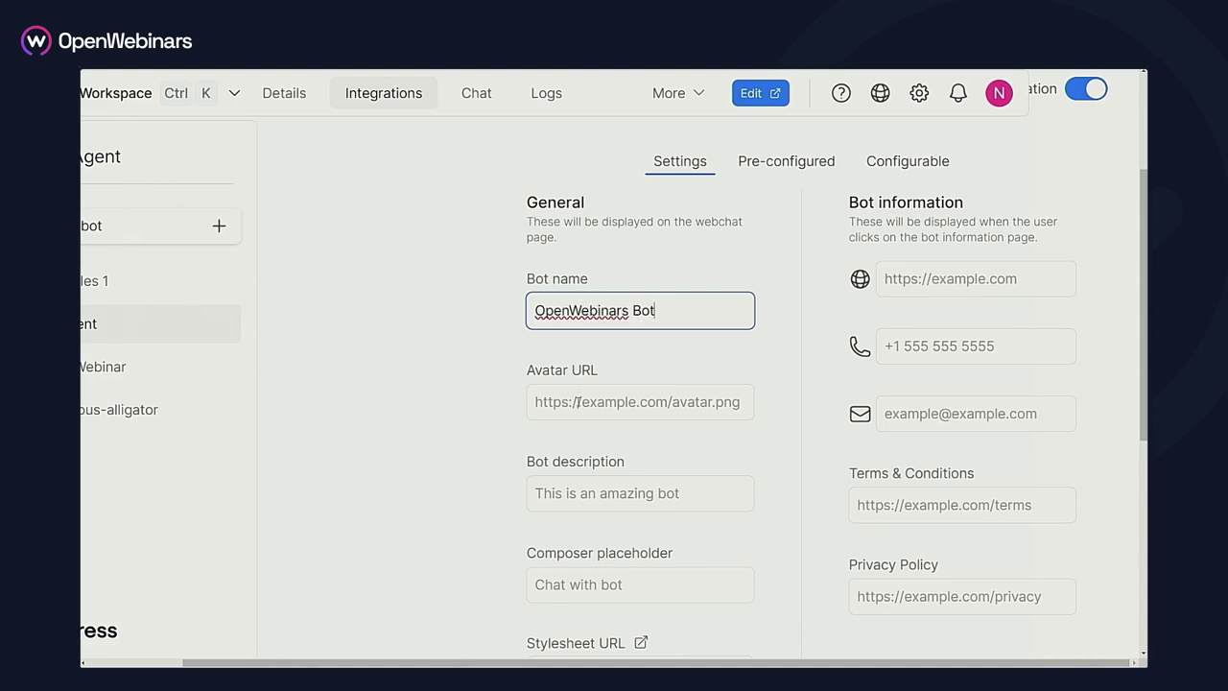
Paste the avatar URL, add description 'Bot que te resuelve las dudas sobre OpenWebinars' and placeholder 'Habla conmigo!'
left_click(578, 402)
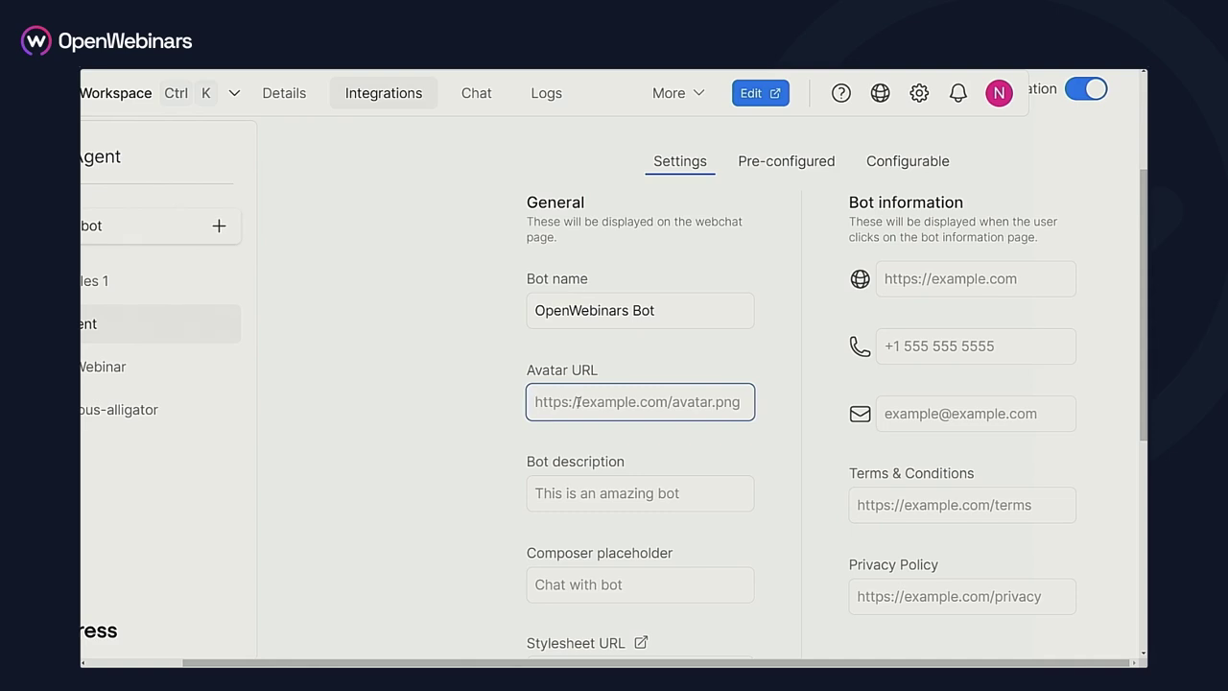
key("ctrl+v")
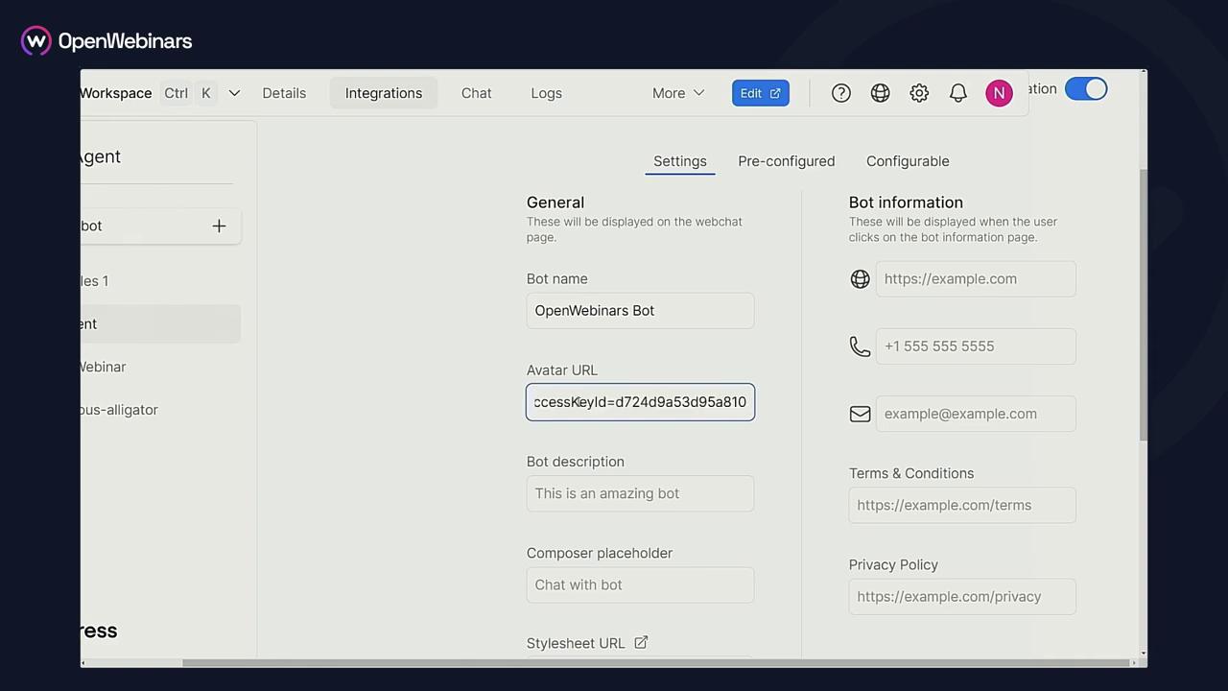
left_click(566, 497)
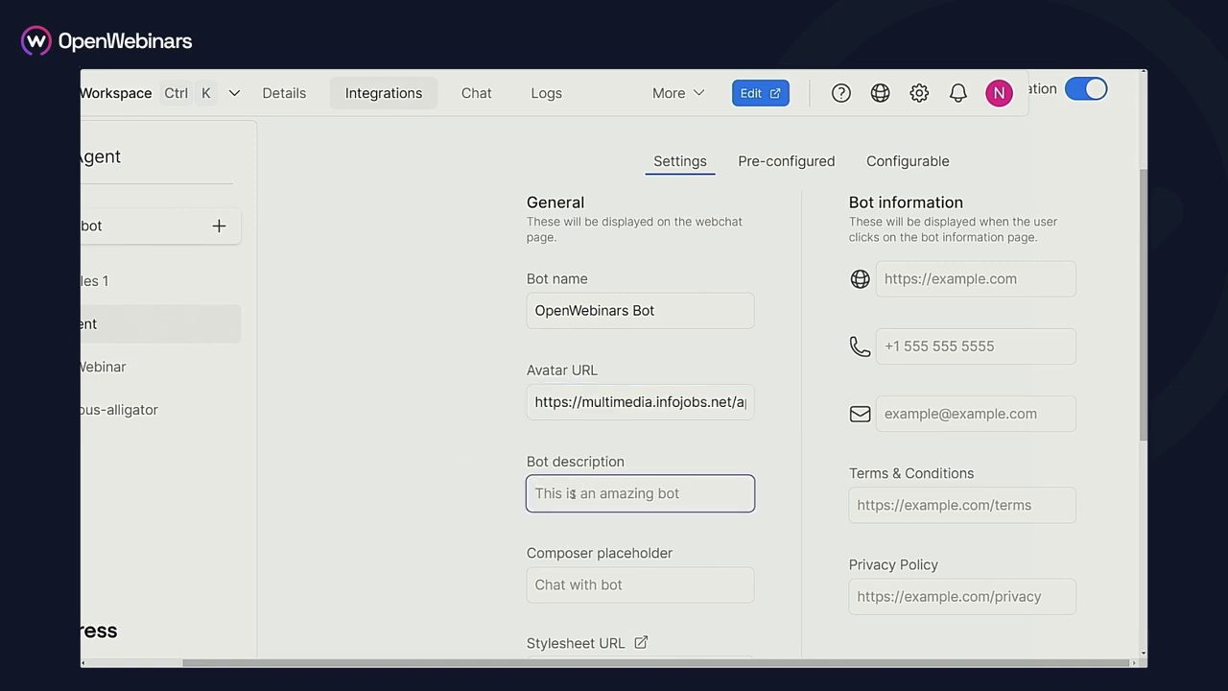
type("Bot que te resuelve las dudas s")
type("obre OpenWebinars")
left_click(576, 587)
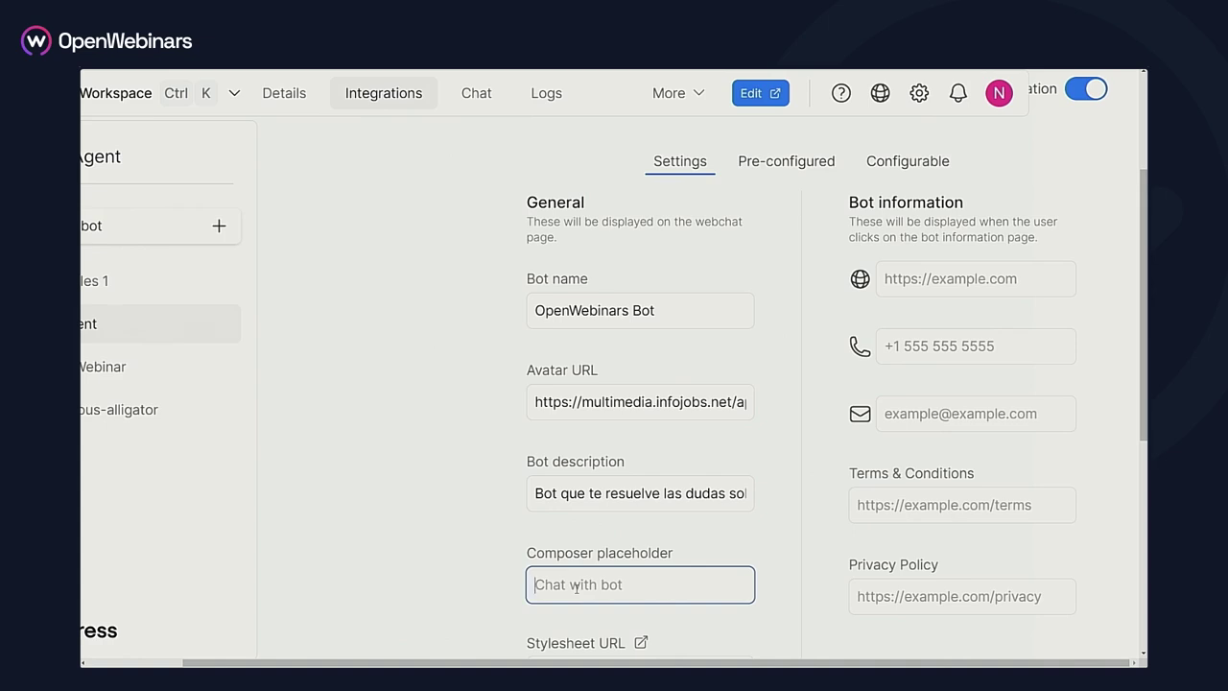
type("Habla conmigo!")
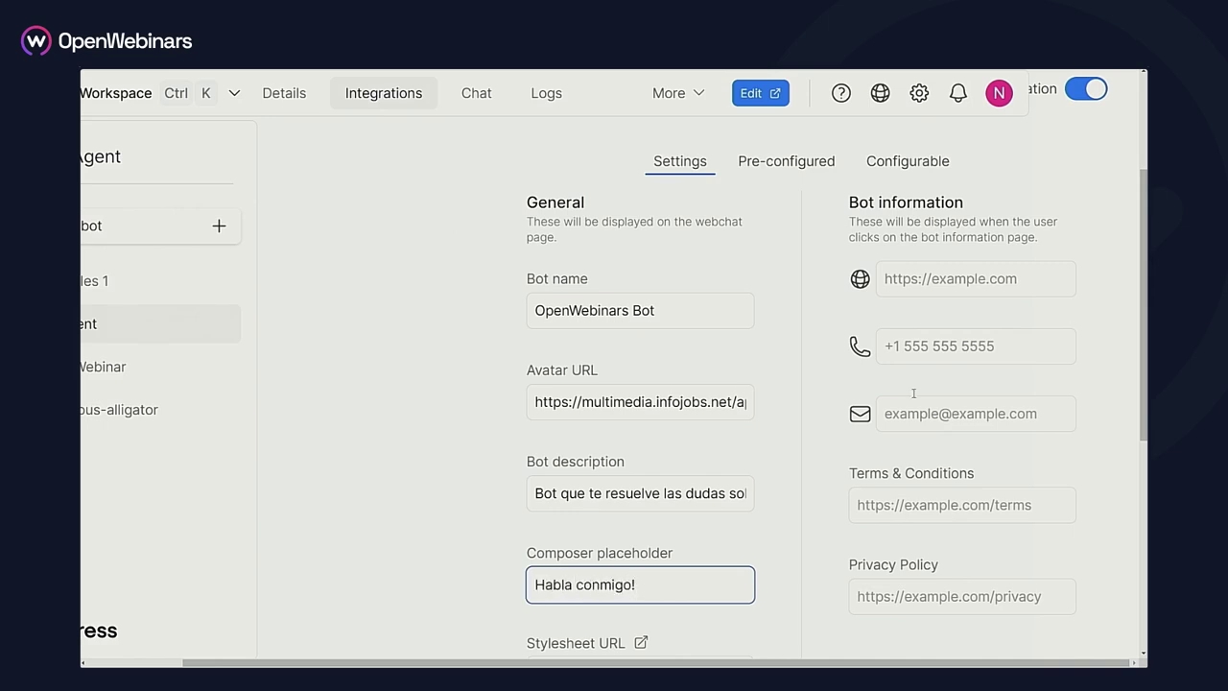
scroll(672, 480, "down", 2)
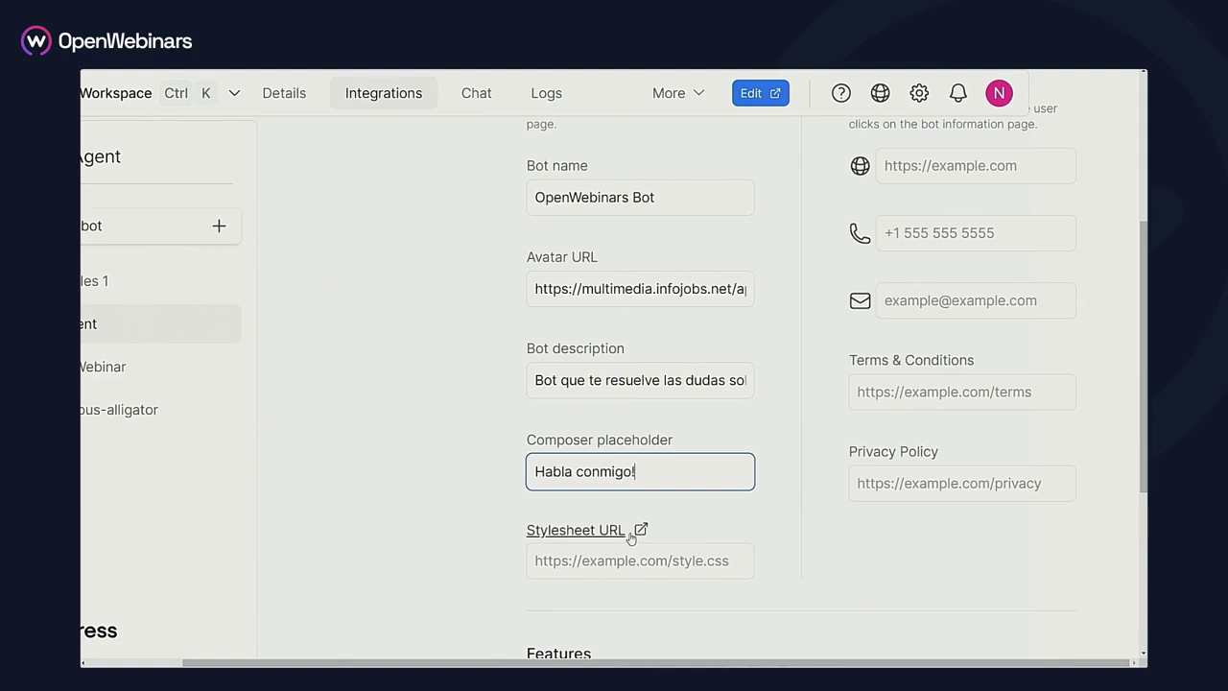
scroll(631, 538, "up", 2)
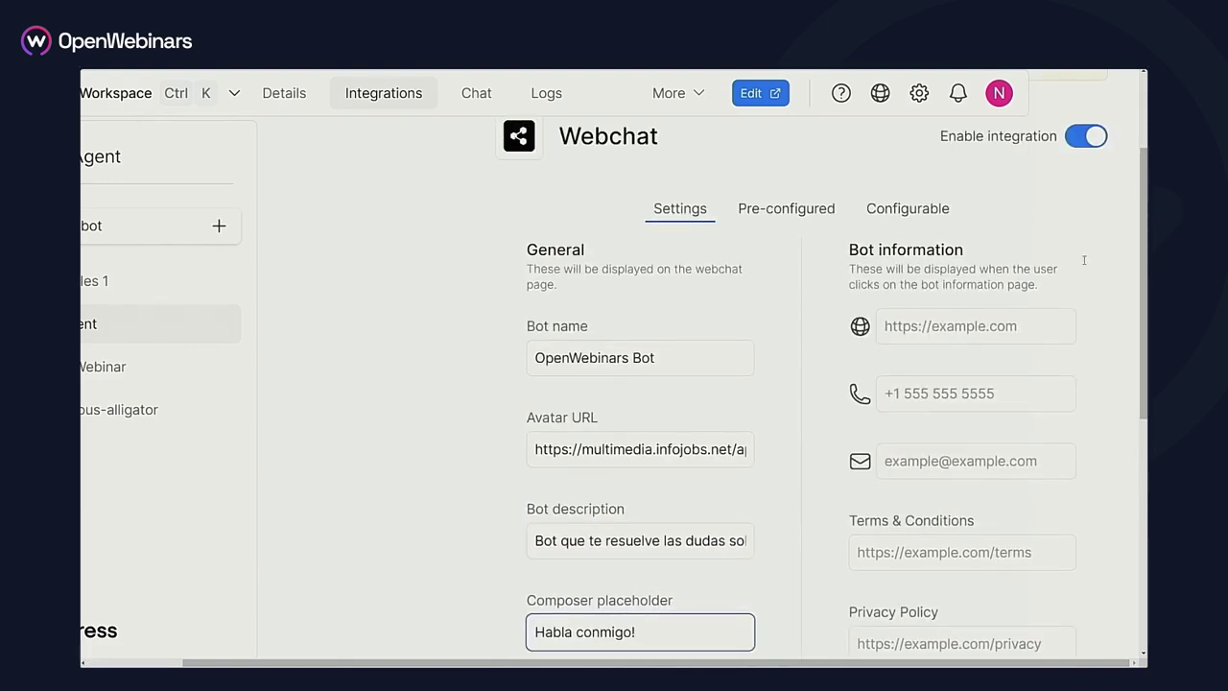
scroll(1084, 260, "down", 1)
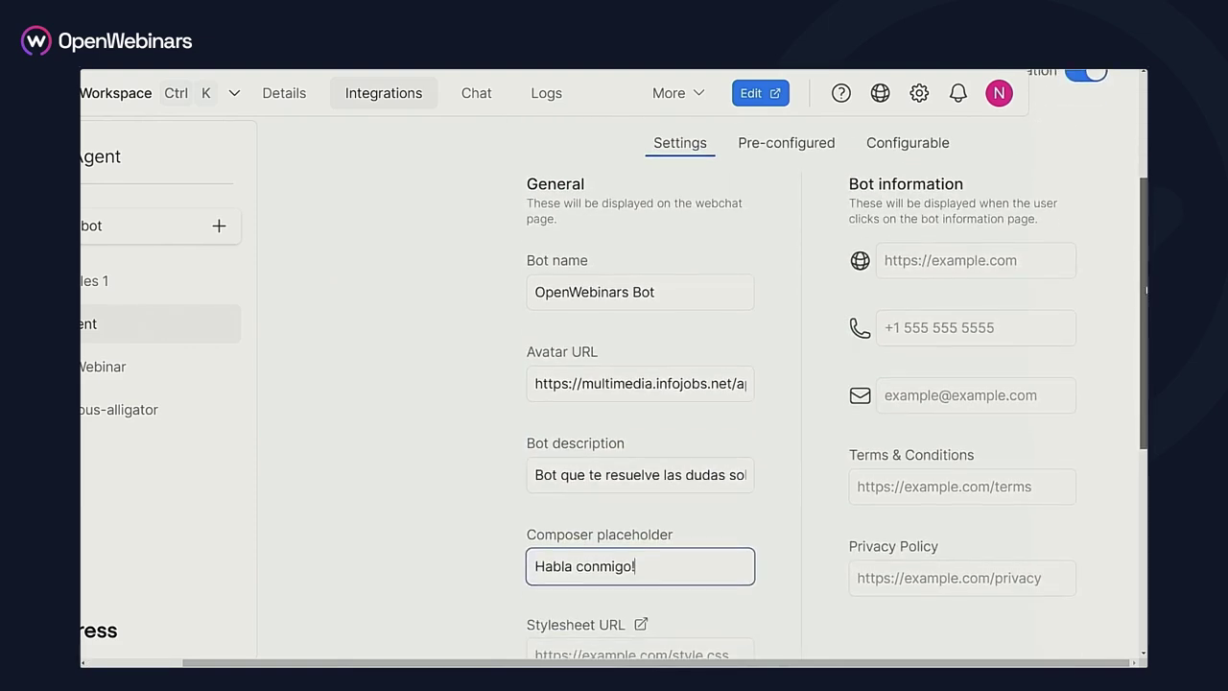
Enter website openwebinars.com, the contact phone number and the support e-mail address in Bot information
left_click(964, 261)
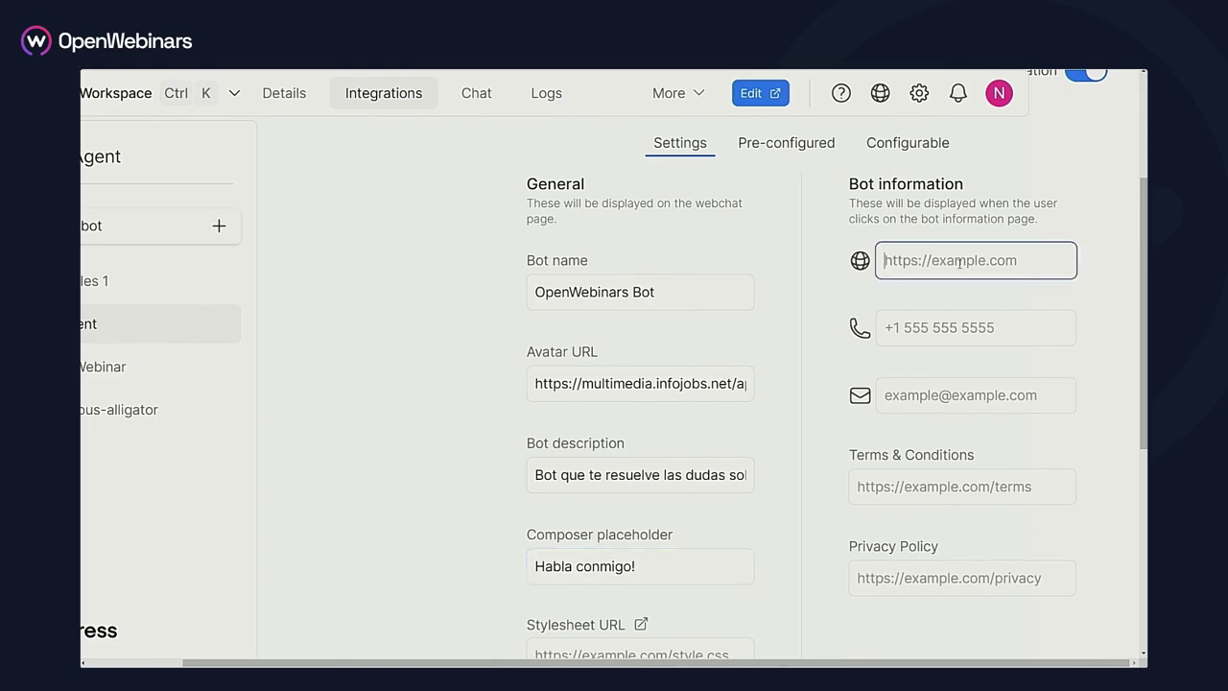
type("openwebinars.com")
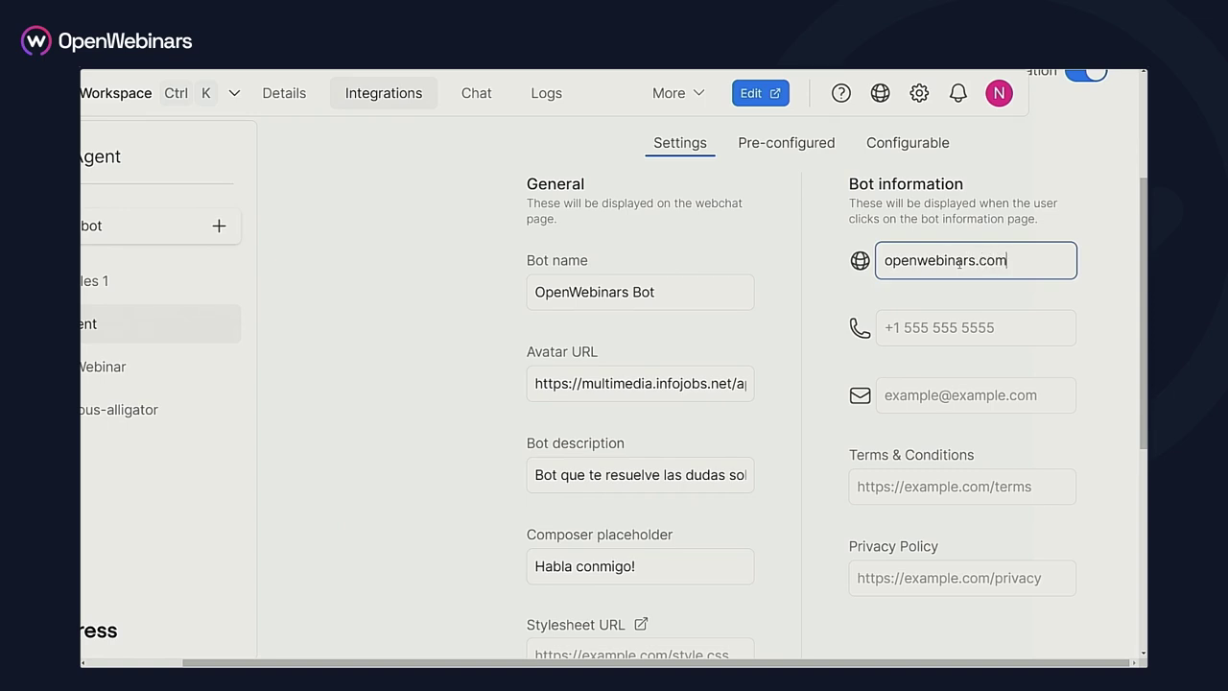
left_click(939, 319)
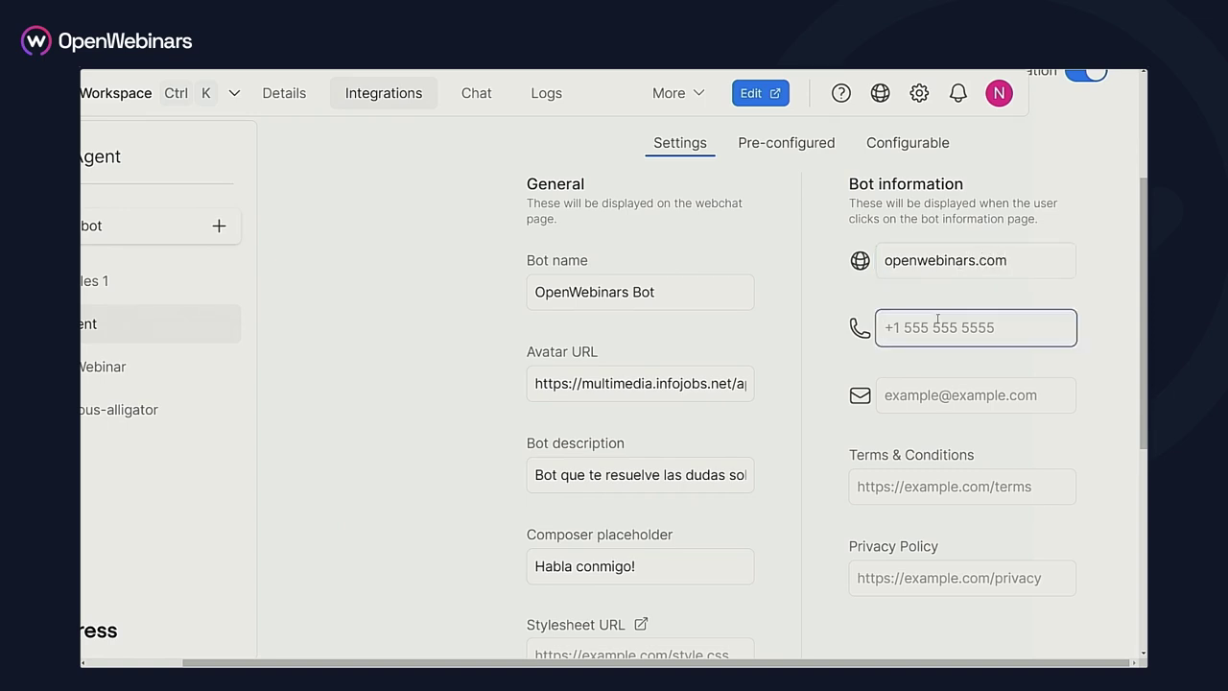
left_click(951, 394)
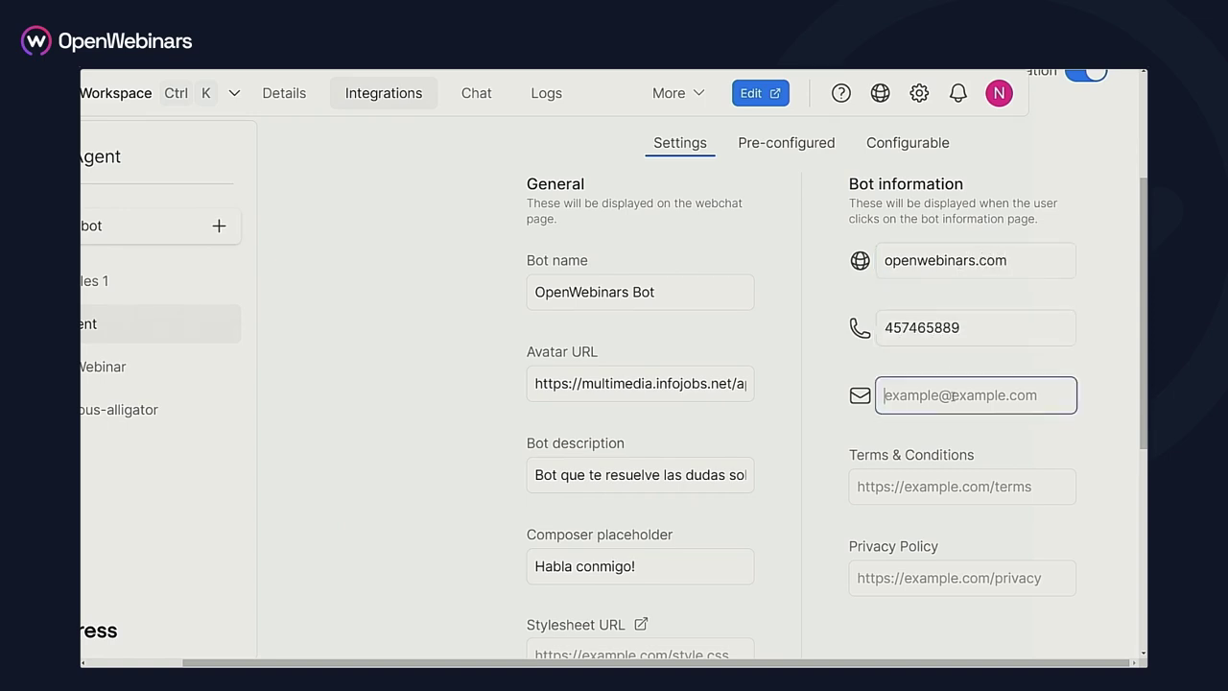
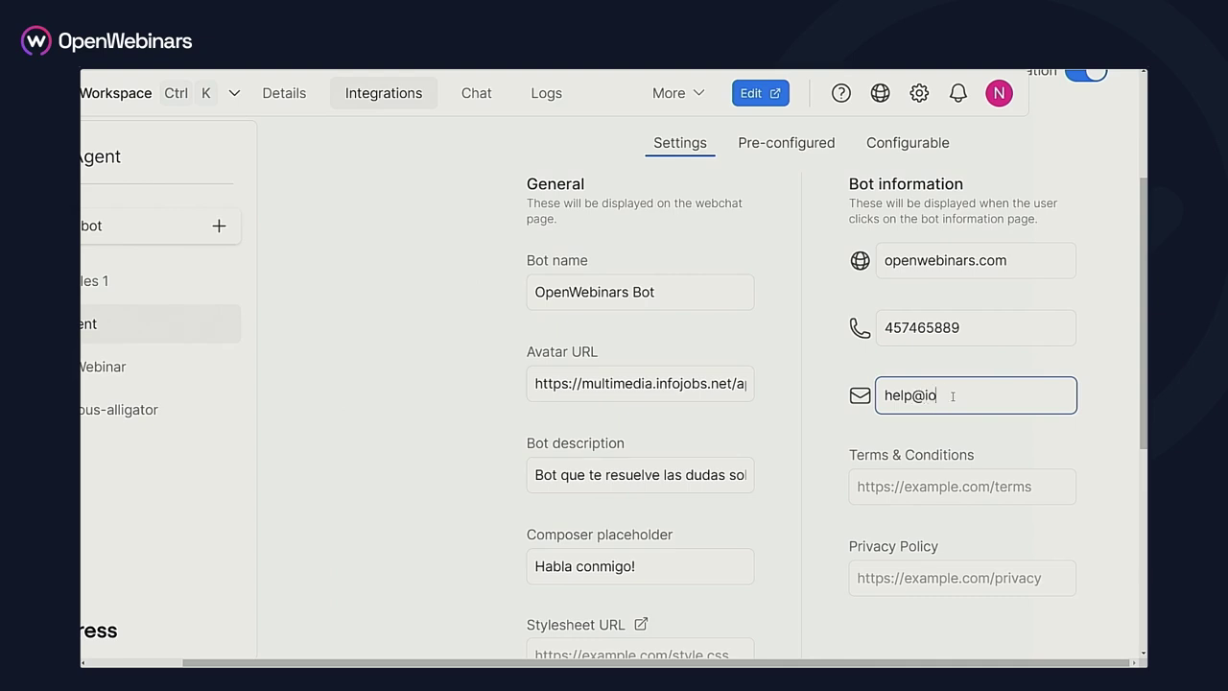
left_click(875, 568)
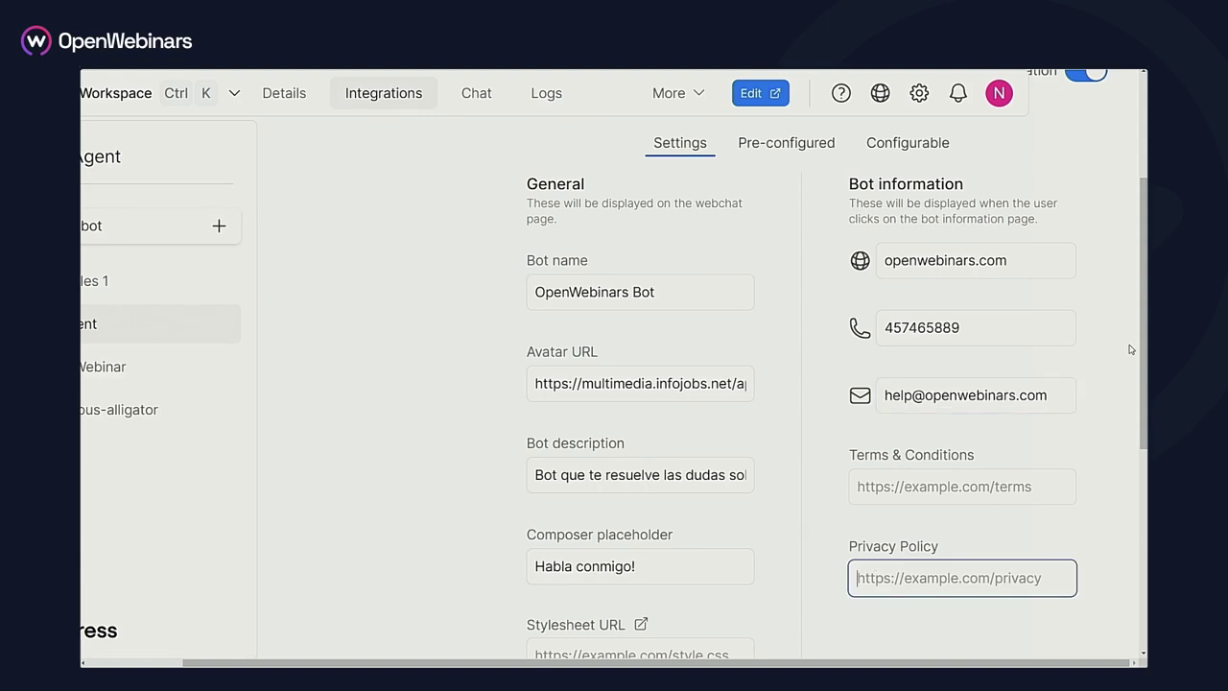
left_click_drag(1143, 299, 1144, 440)
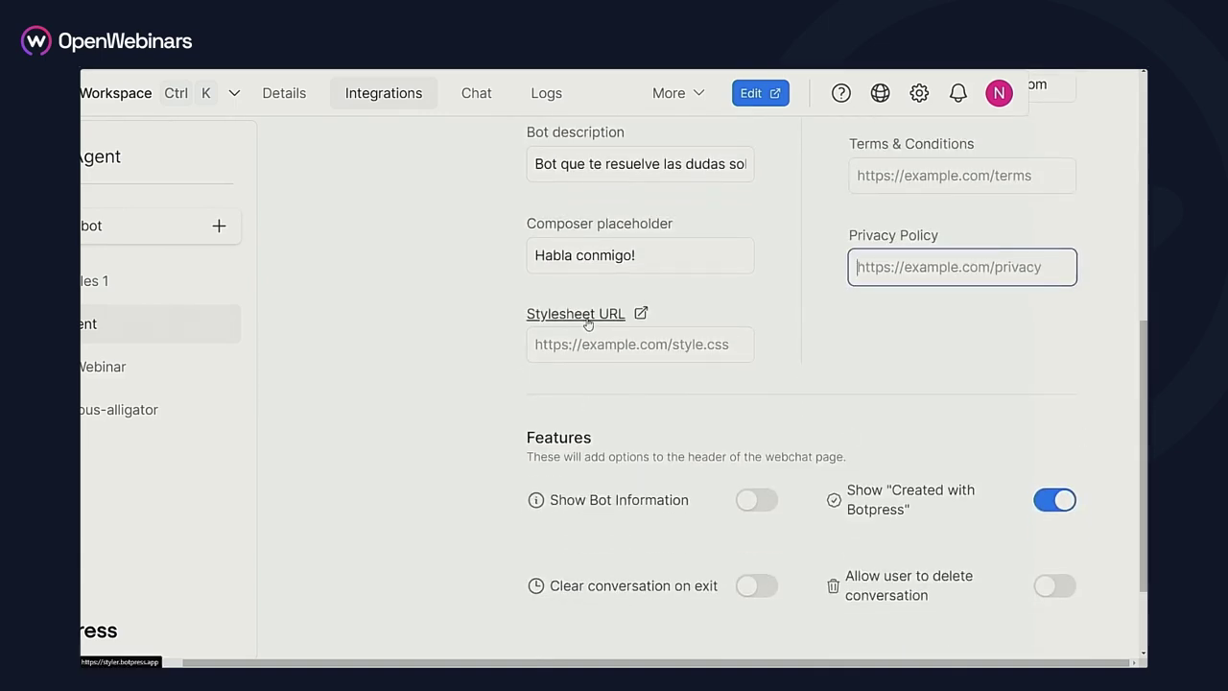
Turn on Show Bot Information and turn off the Show Created with Botpress credit
left_click_drag(1144, 431, 1144, 483)
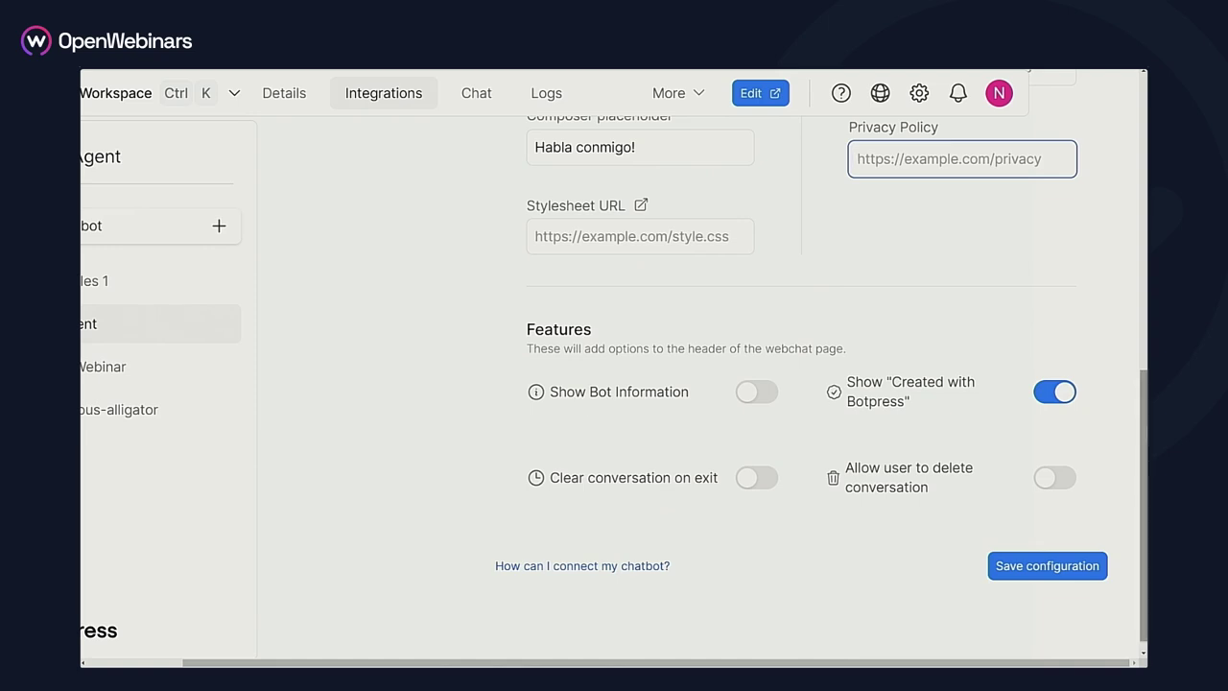
scroll(580, 405, "up", 2)
scroll(1021, 326, "up", 4)
scroll(818, 484, "down", 2)
scroll(758, 443, "up", 2)
scroll(758, 443, "down", 5)
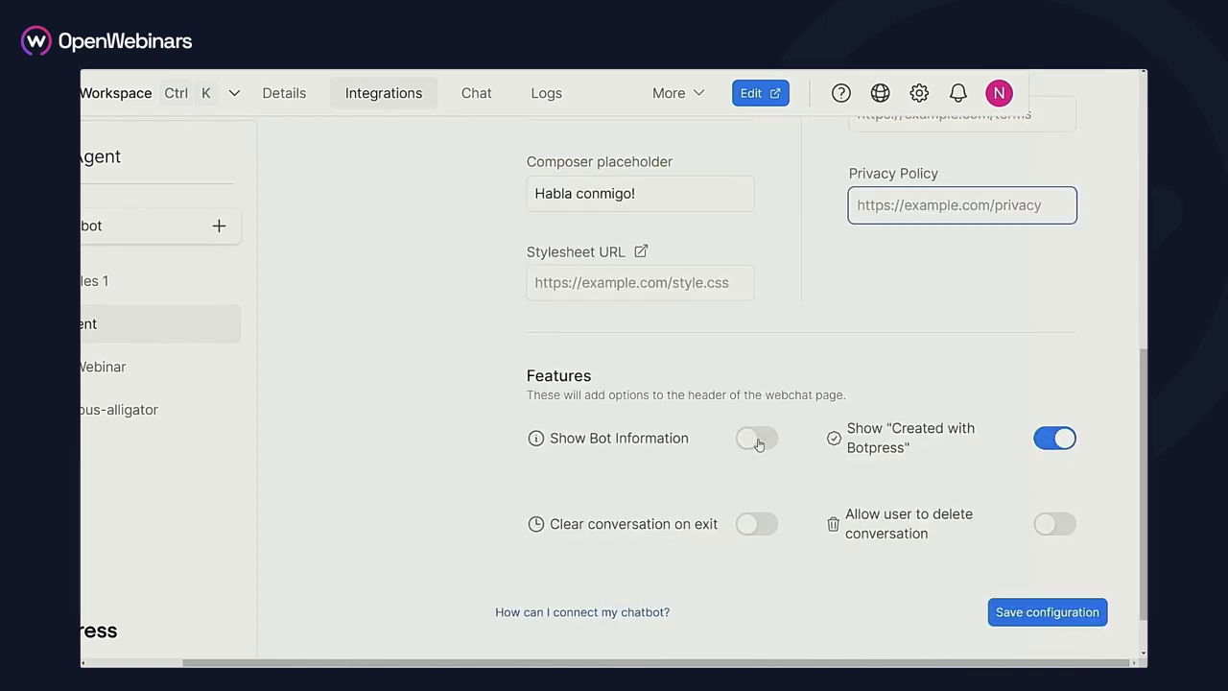
left_click(758, 439)
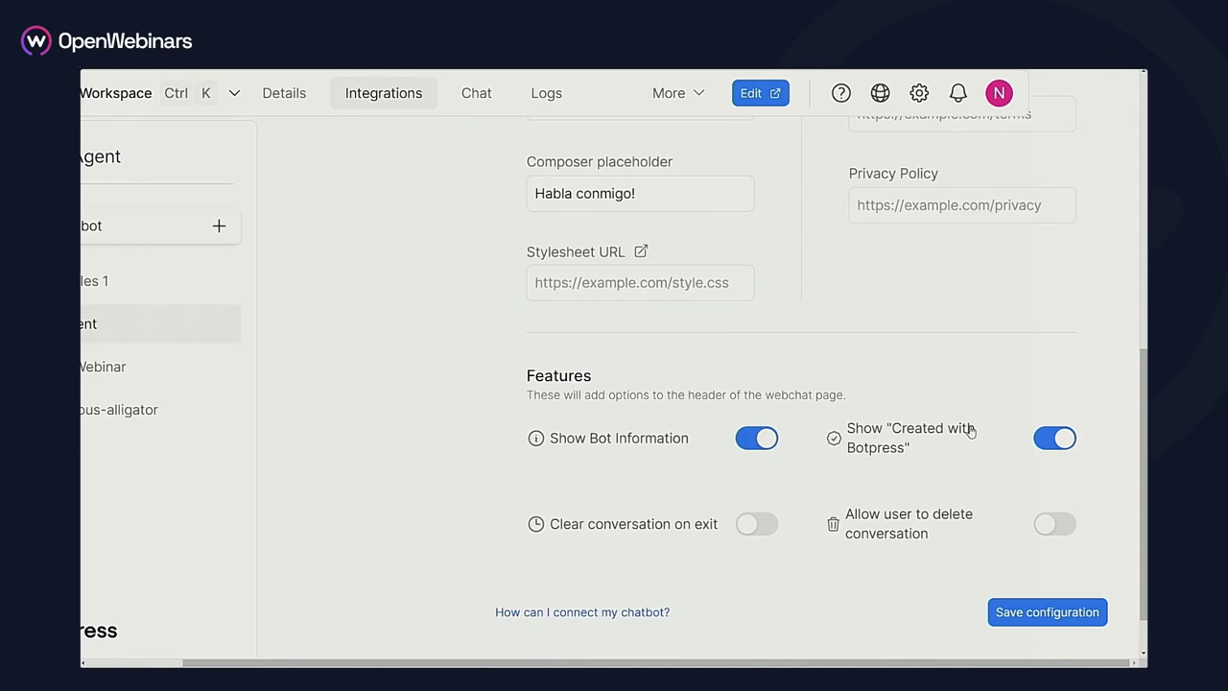
left_click(1053, 441)
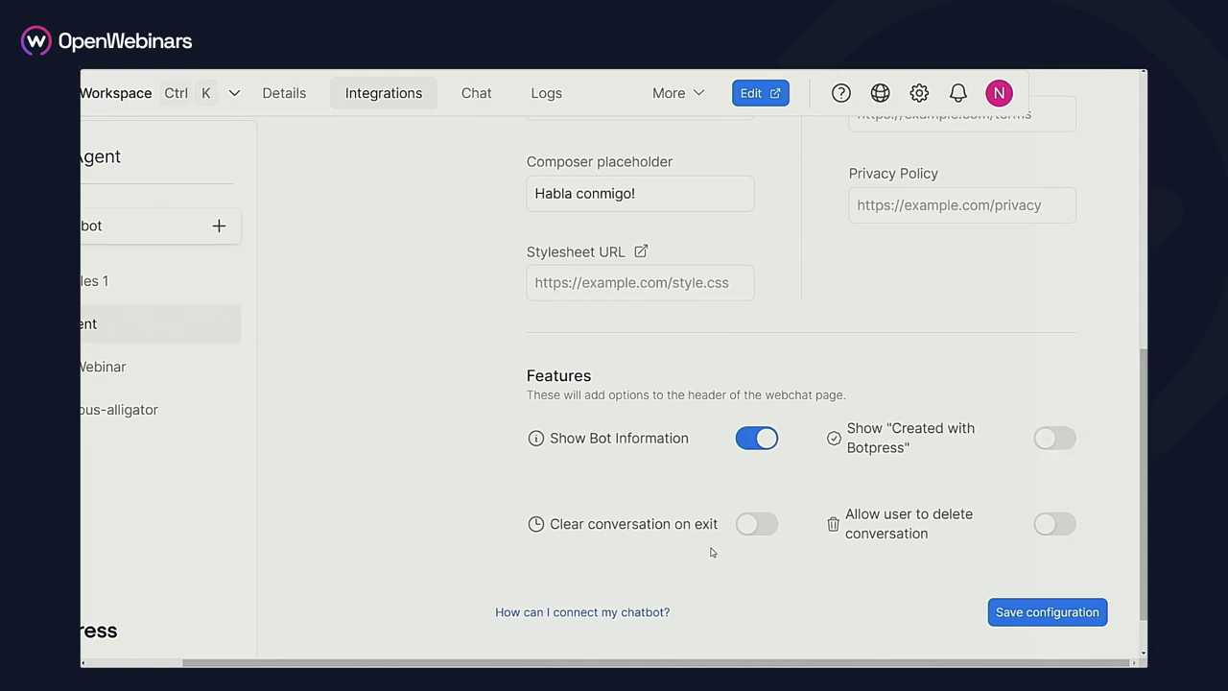
Allow users to delete conversations, save the configuration, and go to Pre-configured options
mouse_move(712, 535)
left_click(1056, 524)
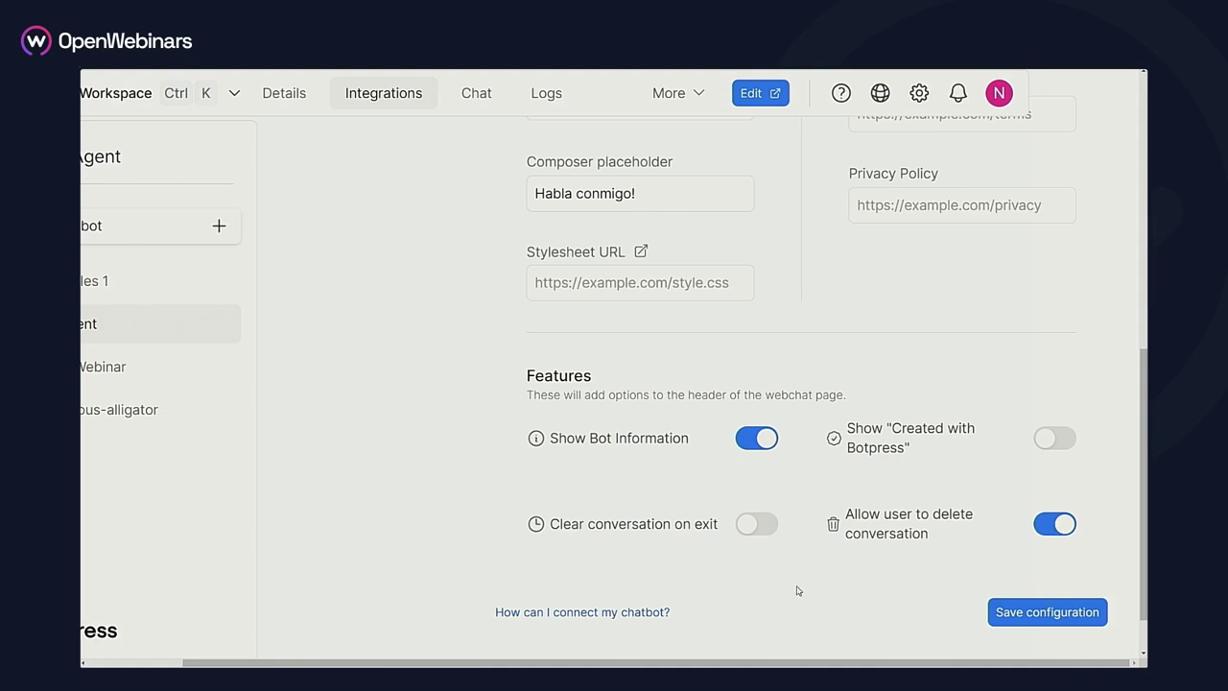
left_click(1010, 611)
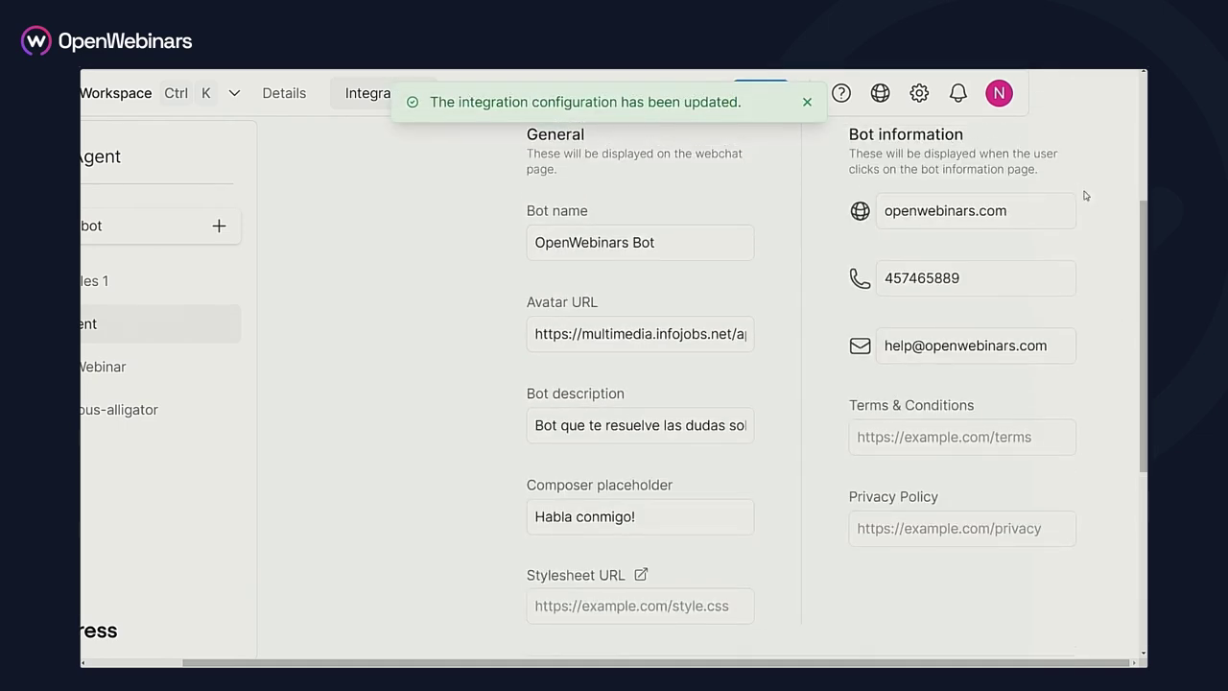
scroll(1141, 131, "up", 3)
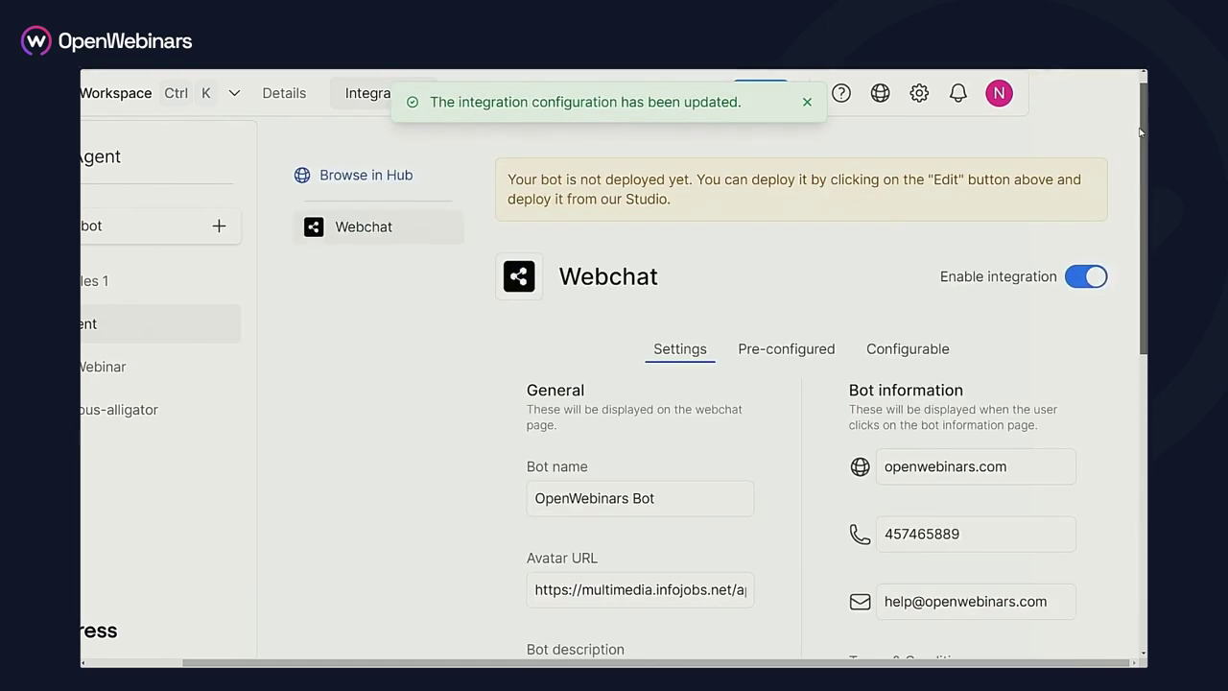
left_click(780, 366)
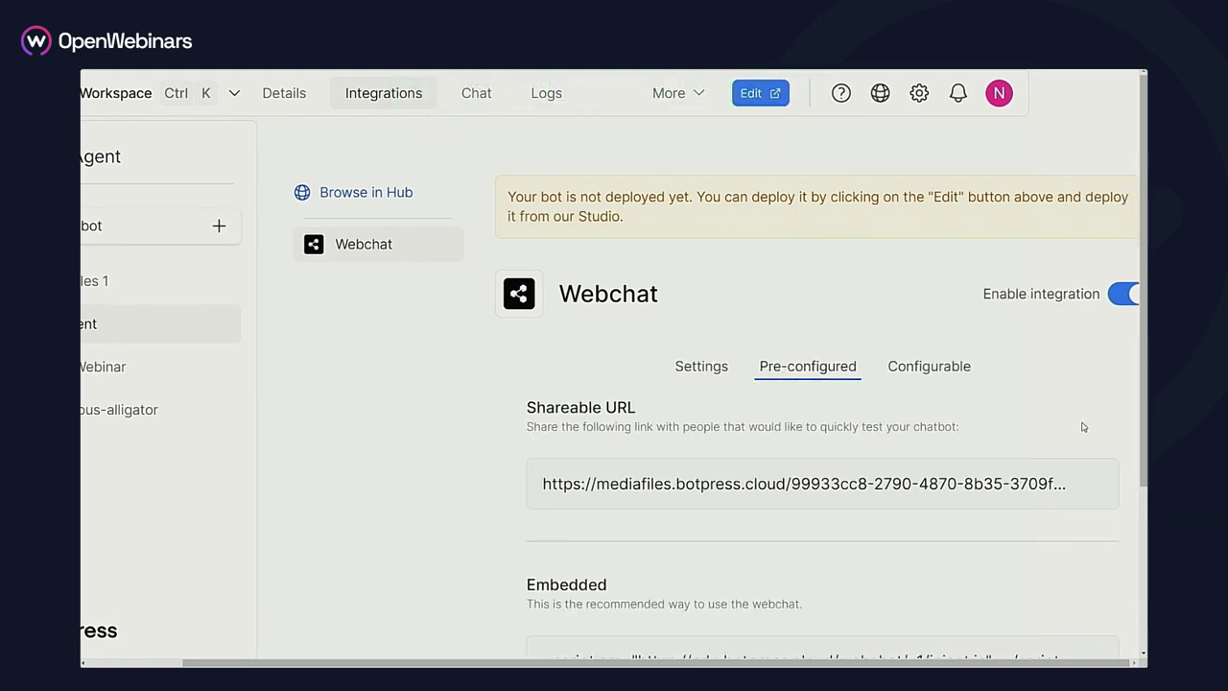
Copy the Webchat's Shareable URL test link from the Pre-configured tab
mouse_move(1092, 486)
left_click(1091, 486)
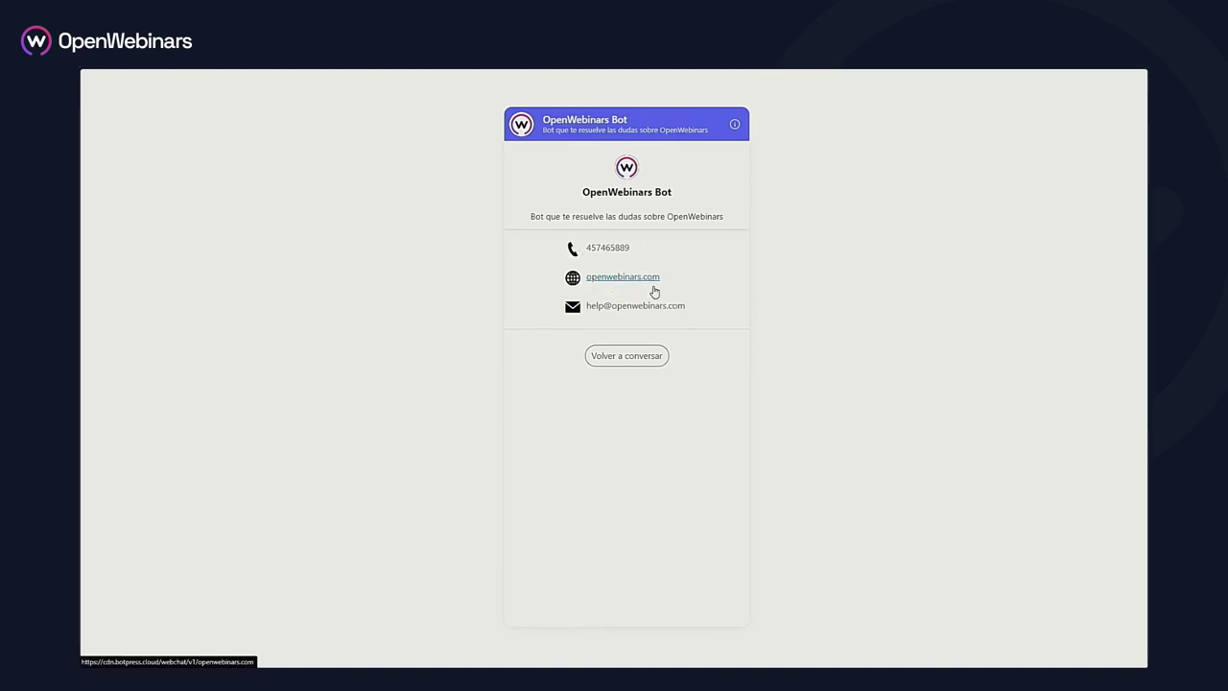
Go back from bot info to the chat and delete the whole conversation, confirming with Eliminar
left_click(603, 355)
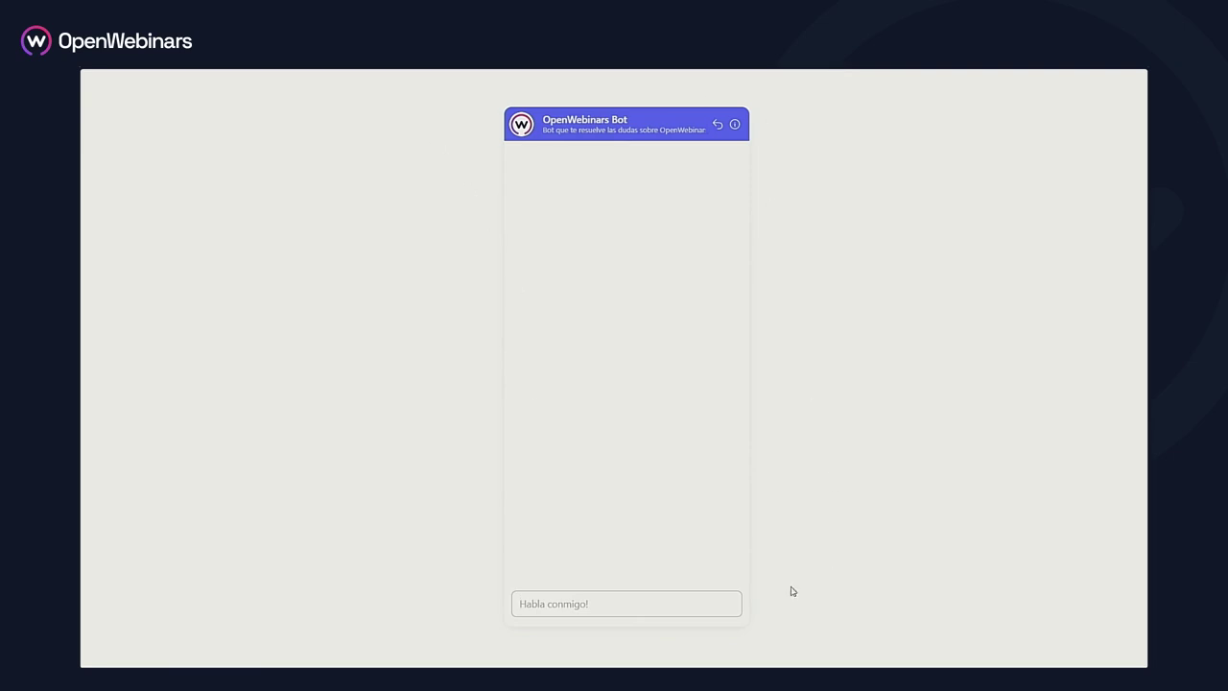
left_click(705, 597)
left_click(716, 125)
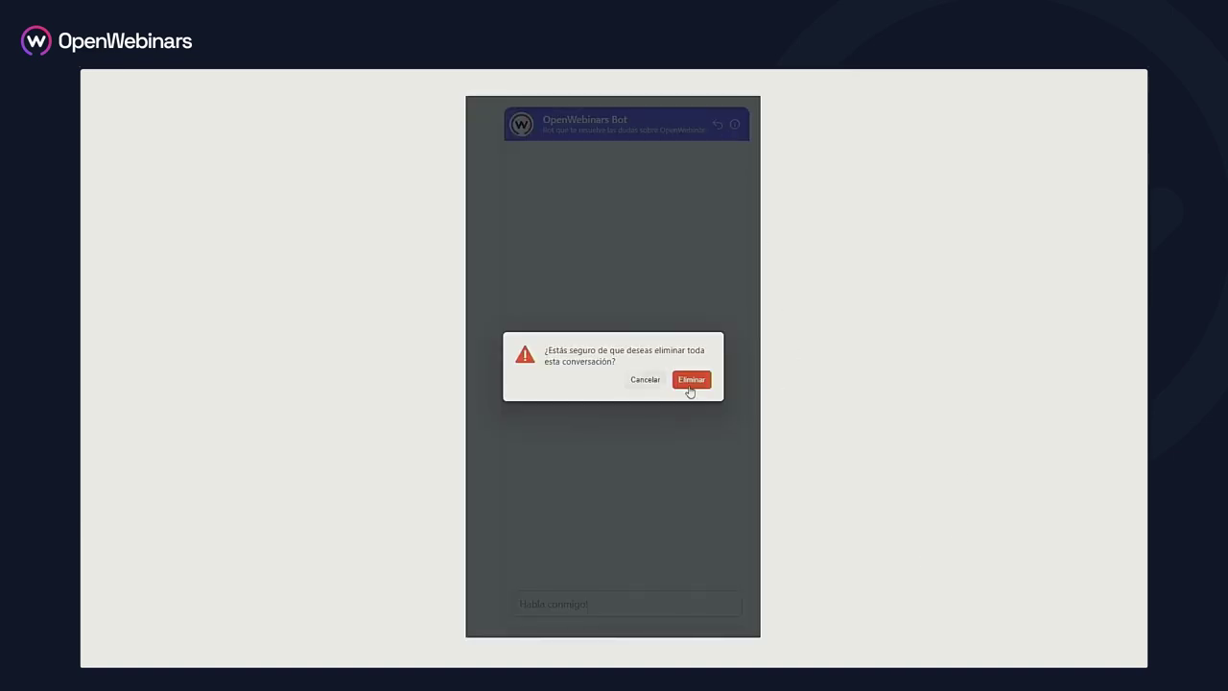
left_click(689, 382)
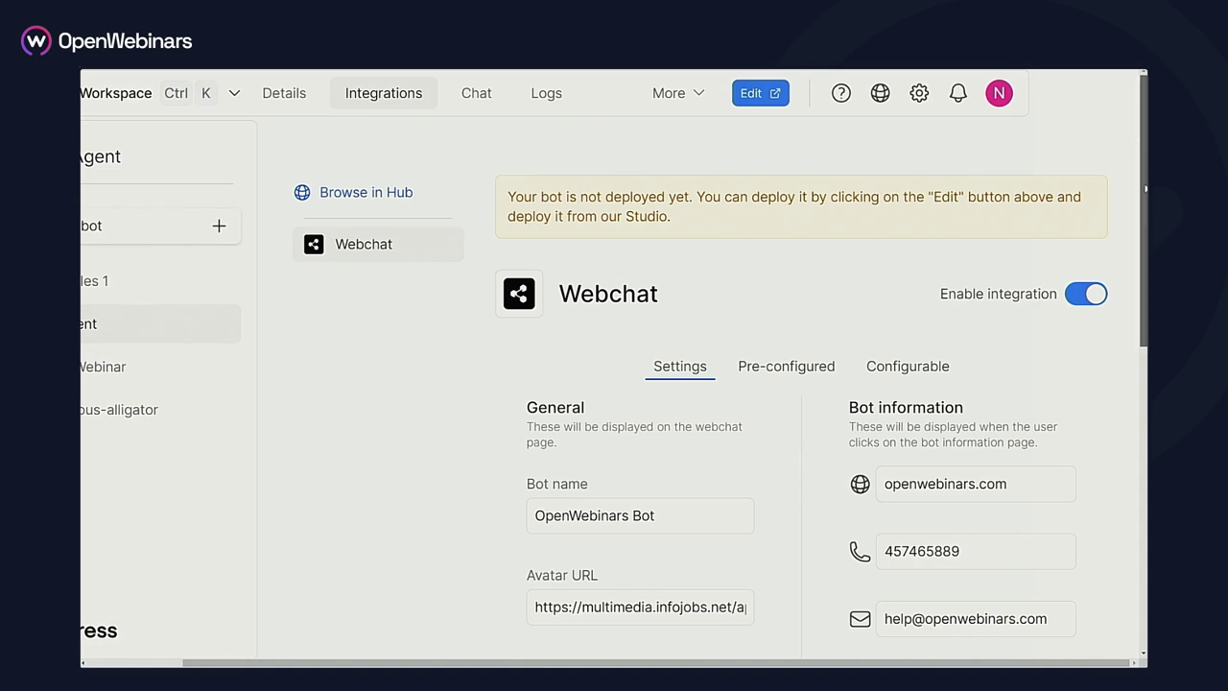
Follow the Stylesheet URL link in Webchat Settings to launch Webchat Styler
scroll(548, 444, "down", 5)
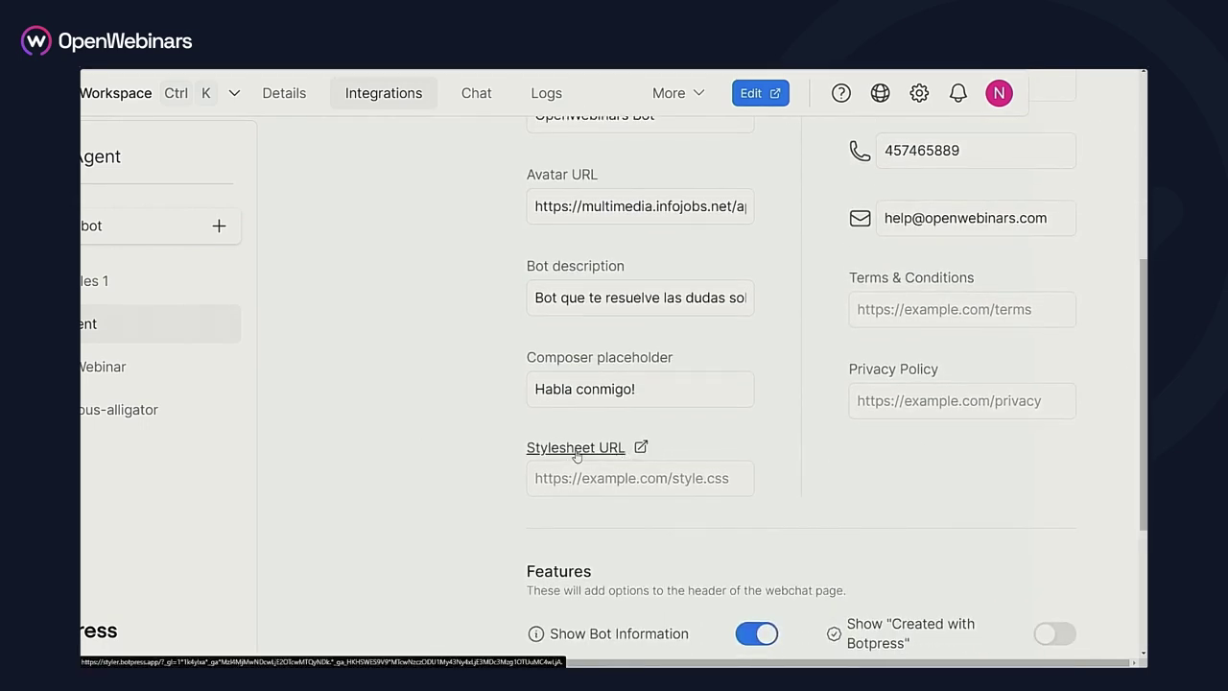
left_click(577, 449)
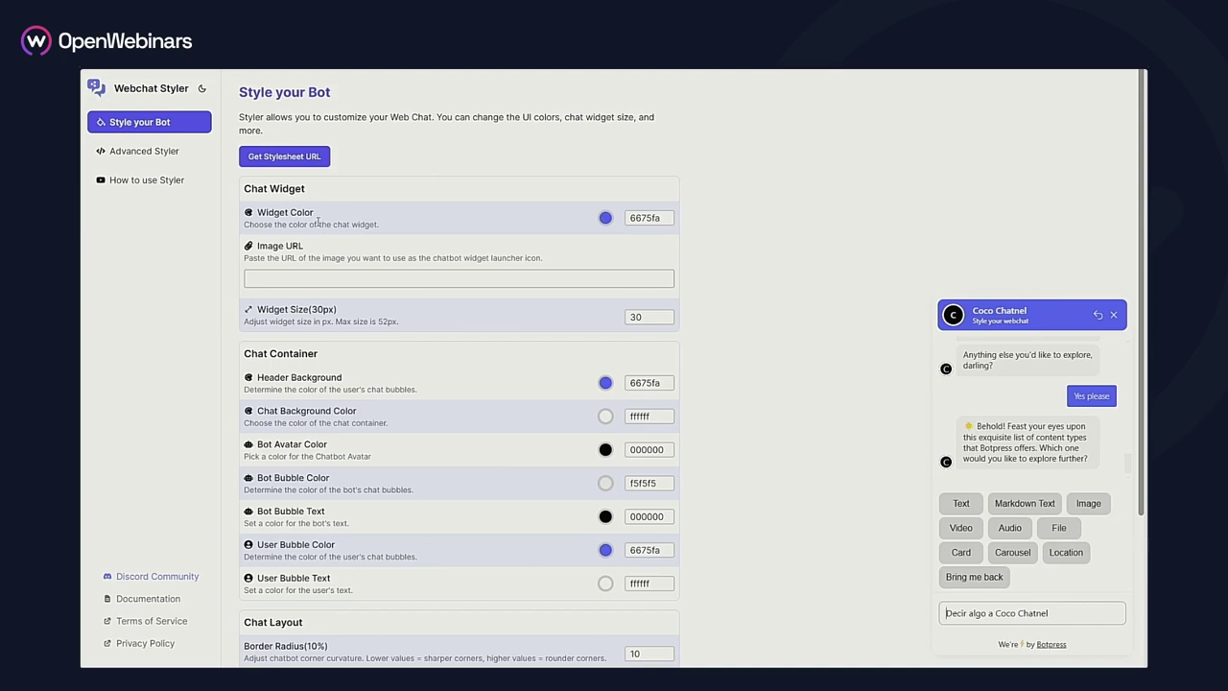
Set the header background to pink f12e74 and the chat background to red bb4545
left_click(1144, 264)
left_click(607, 385)
left_click_drag(630, 265, 662, 264)
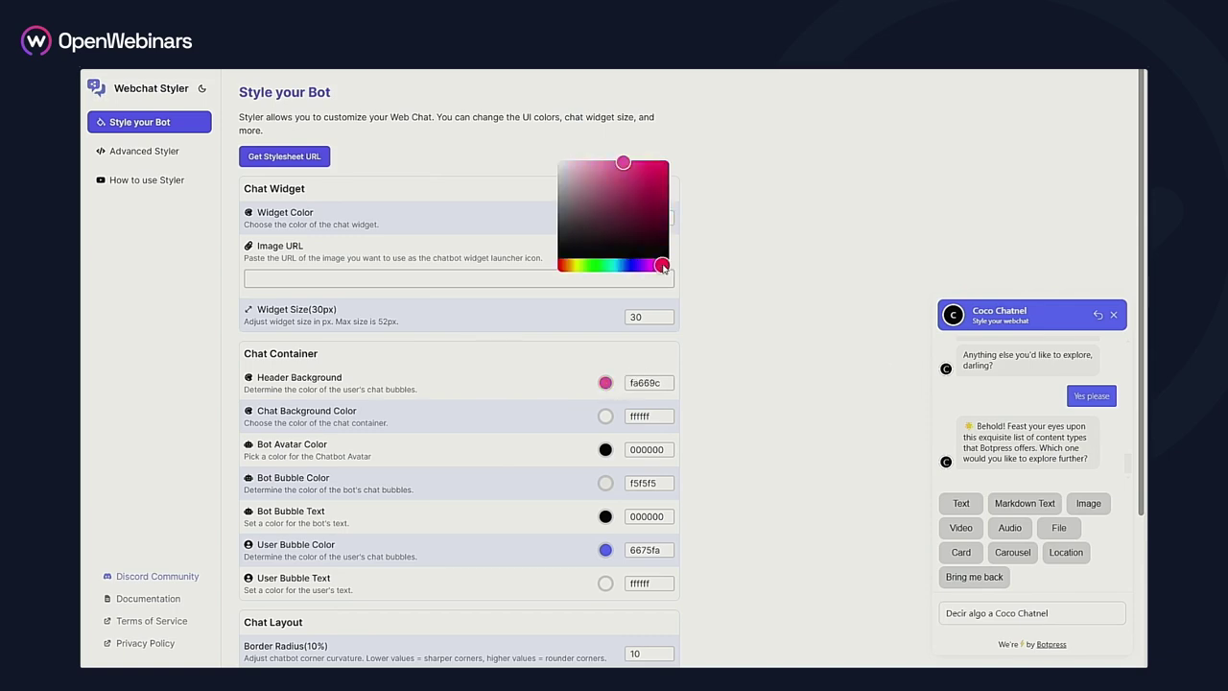
left_click(648, 167)
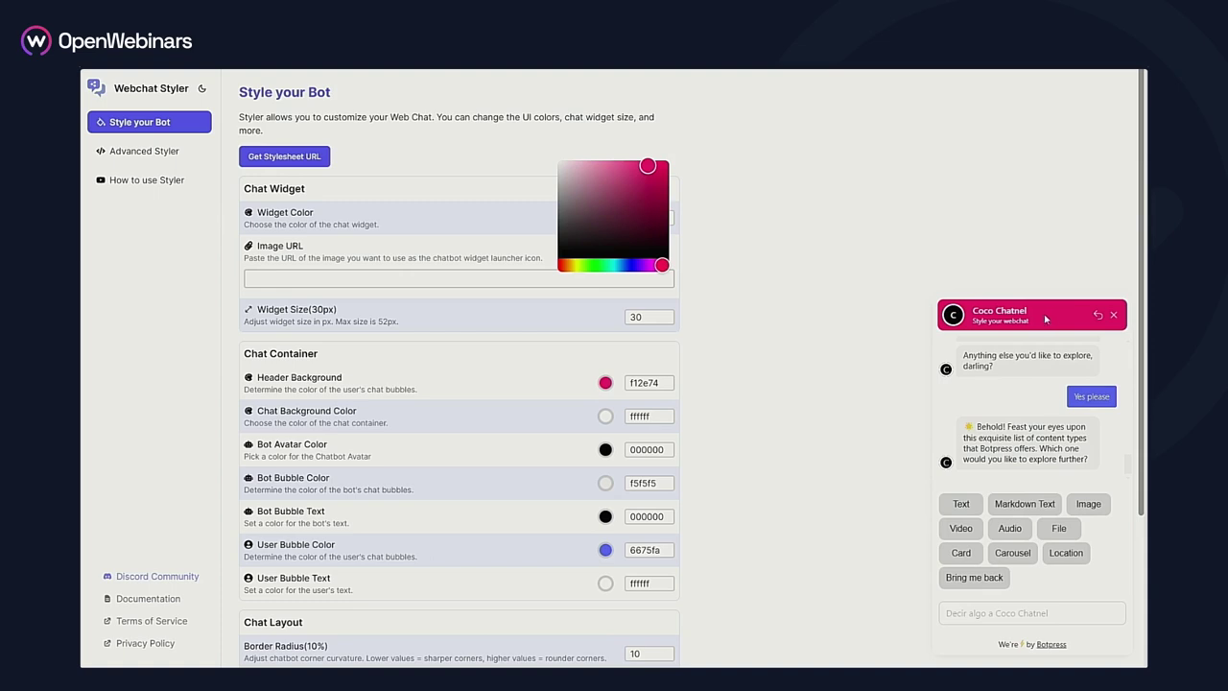
left_click(519, 383)
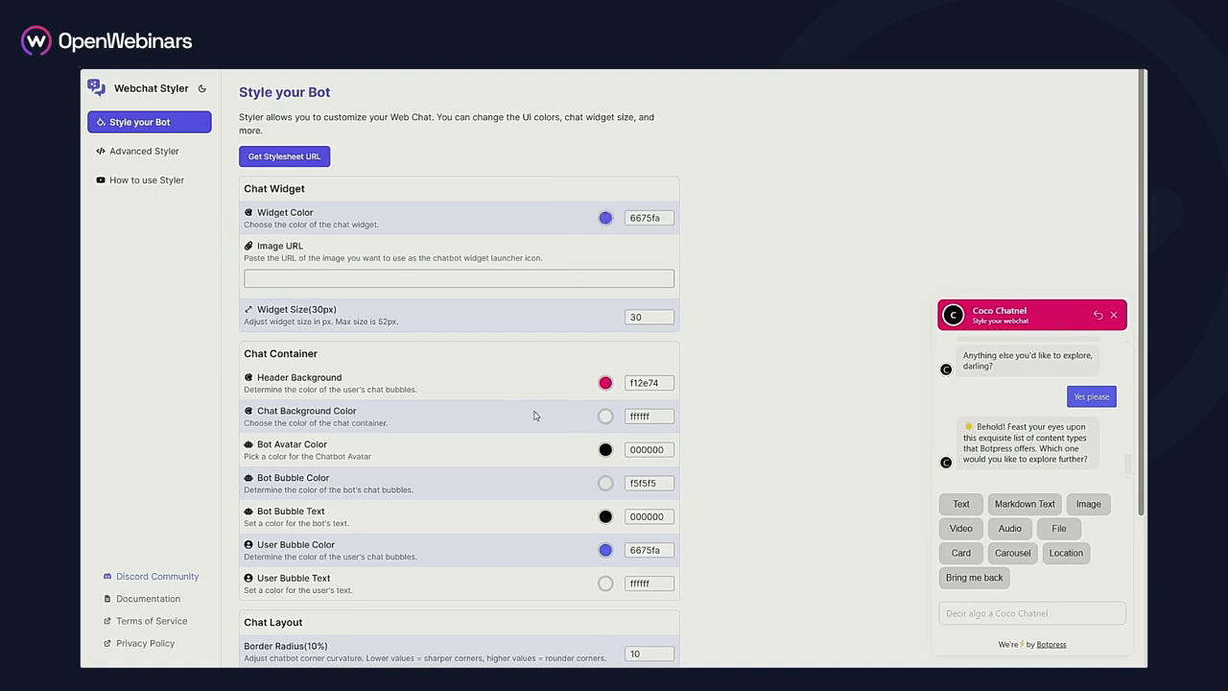
left_click(605, 415)
left_click(628, 184)
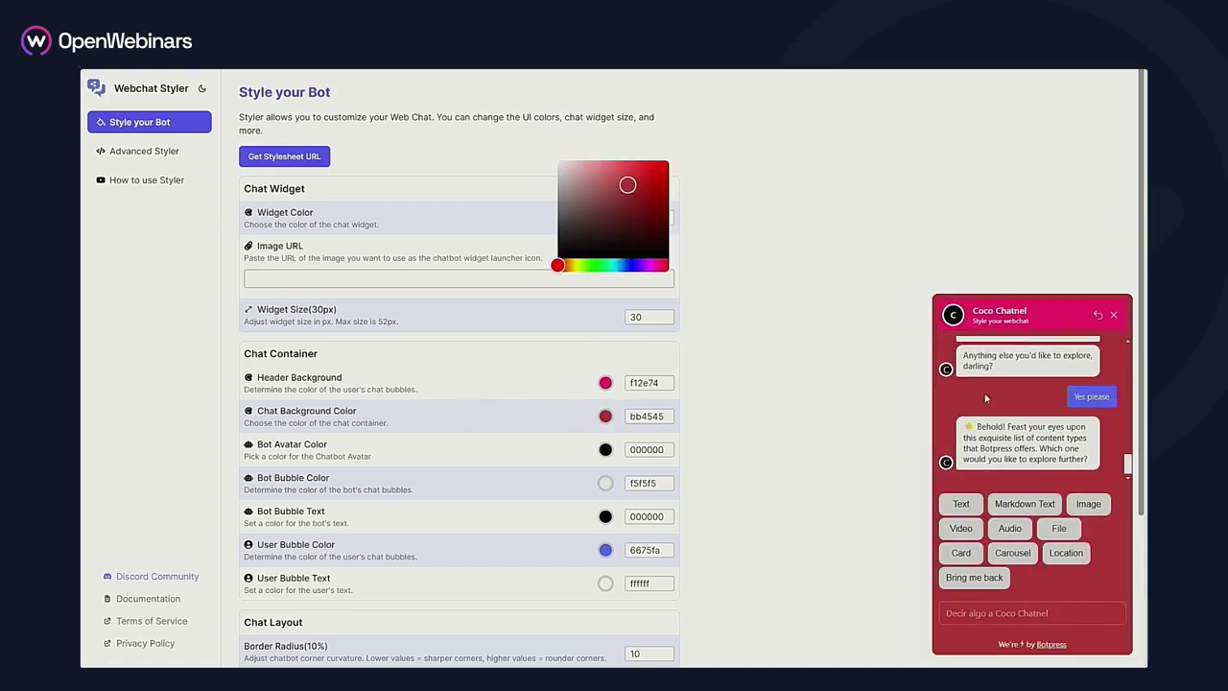
Set bot bubbles to light red cc8080 and user bubbles to purple c14bda
left_click(605, 451)
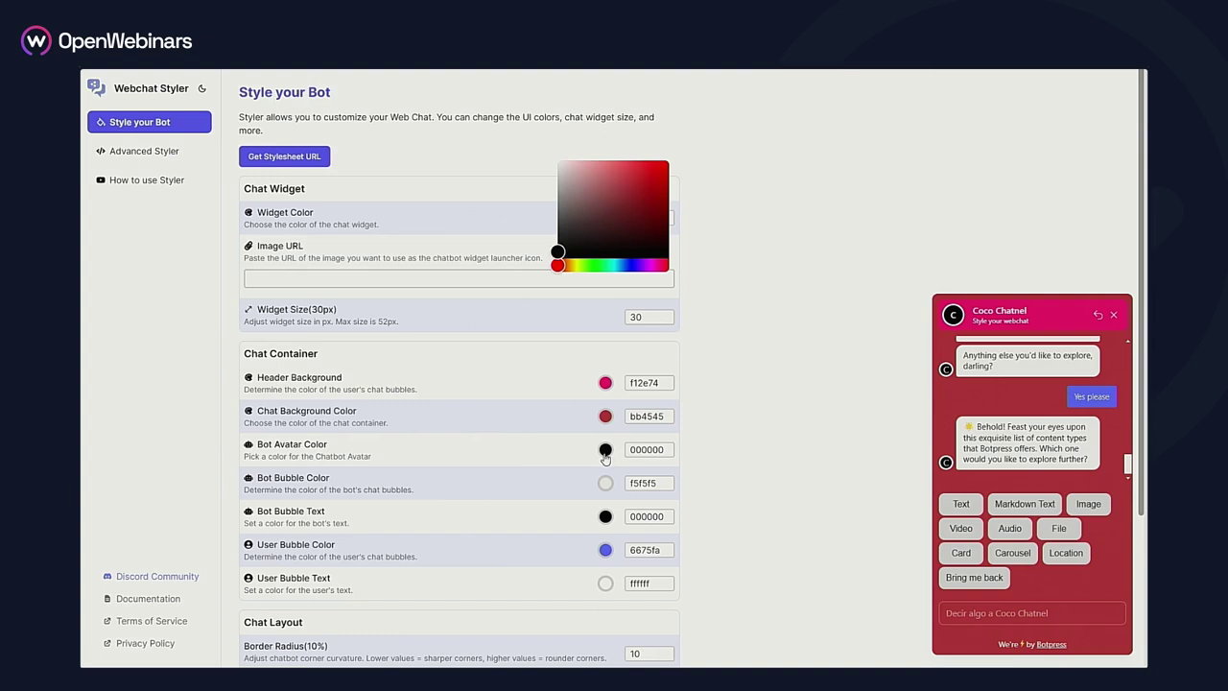
left_click(730, 252)
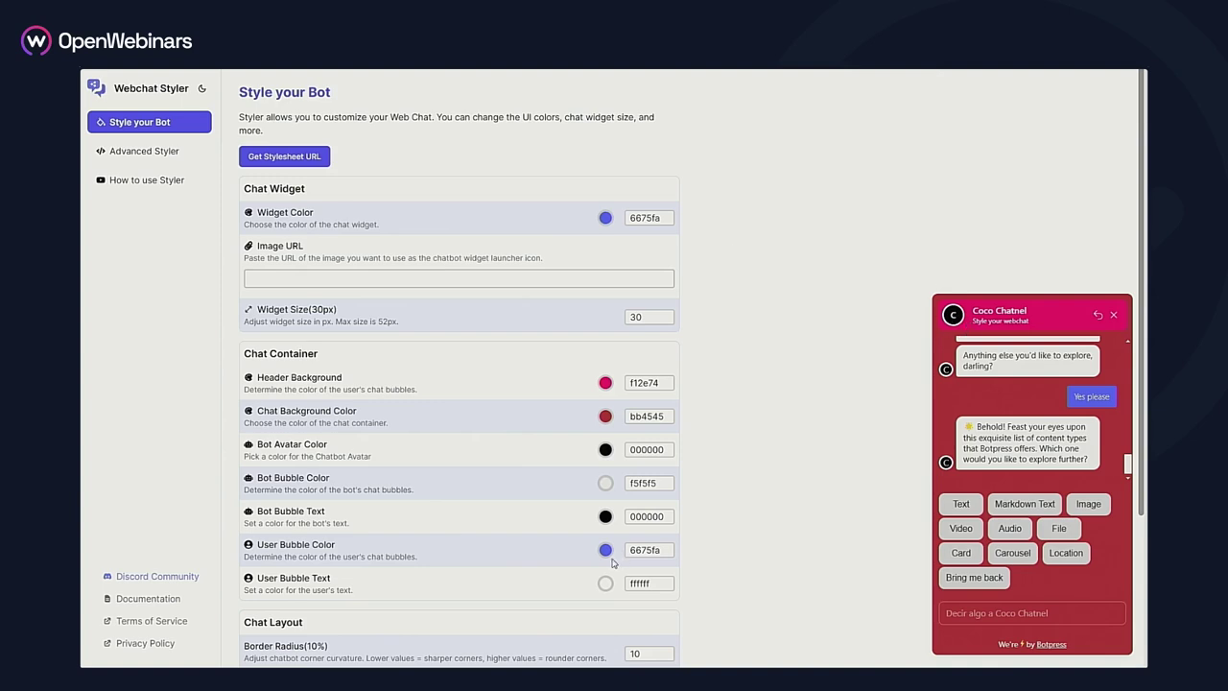
left_click(606, 483)
left_click(598, 180)
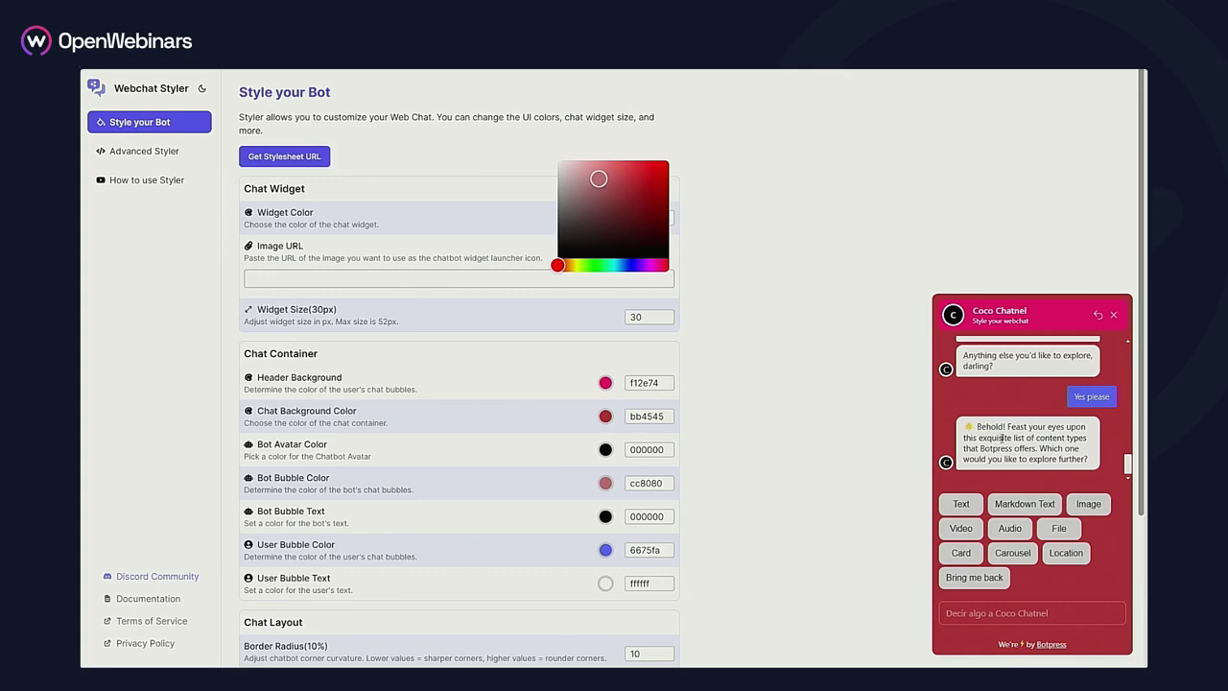
left_click(605, 516)
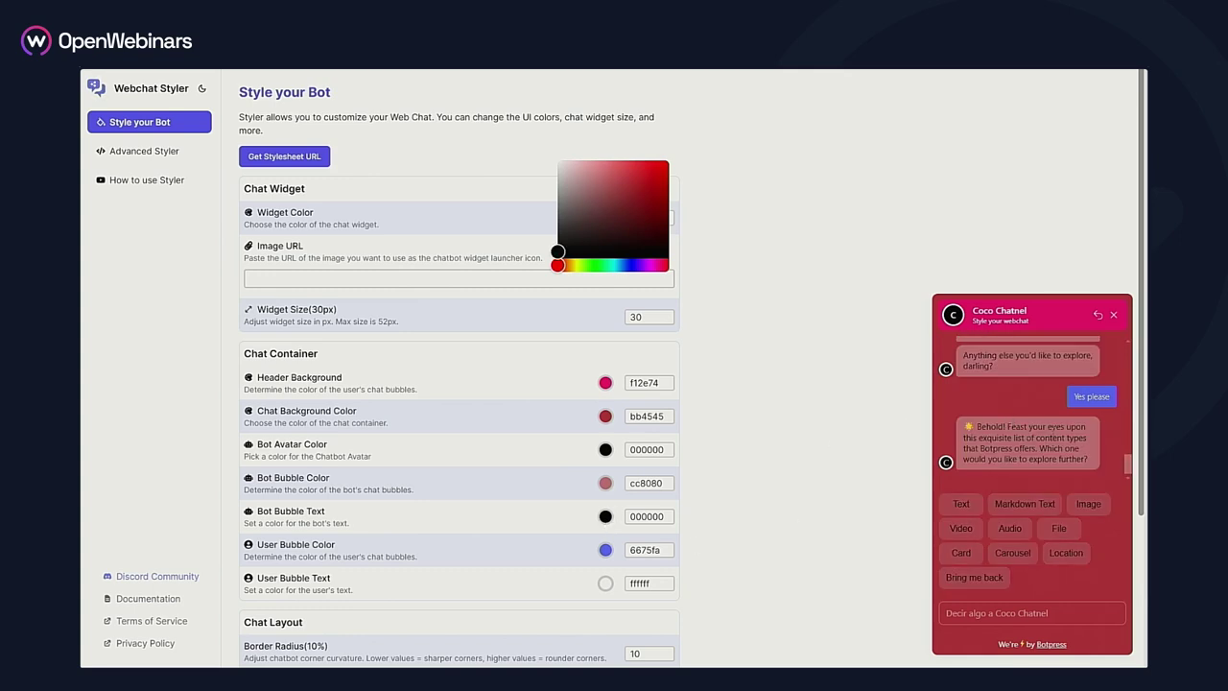
left_click(605, 549)
left_click(648, 265)
left_click(631, 173)
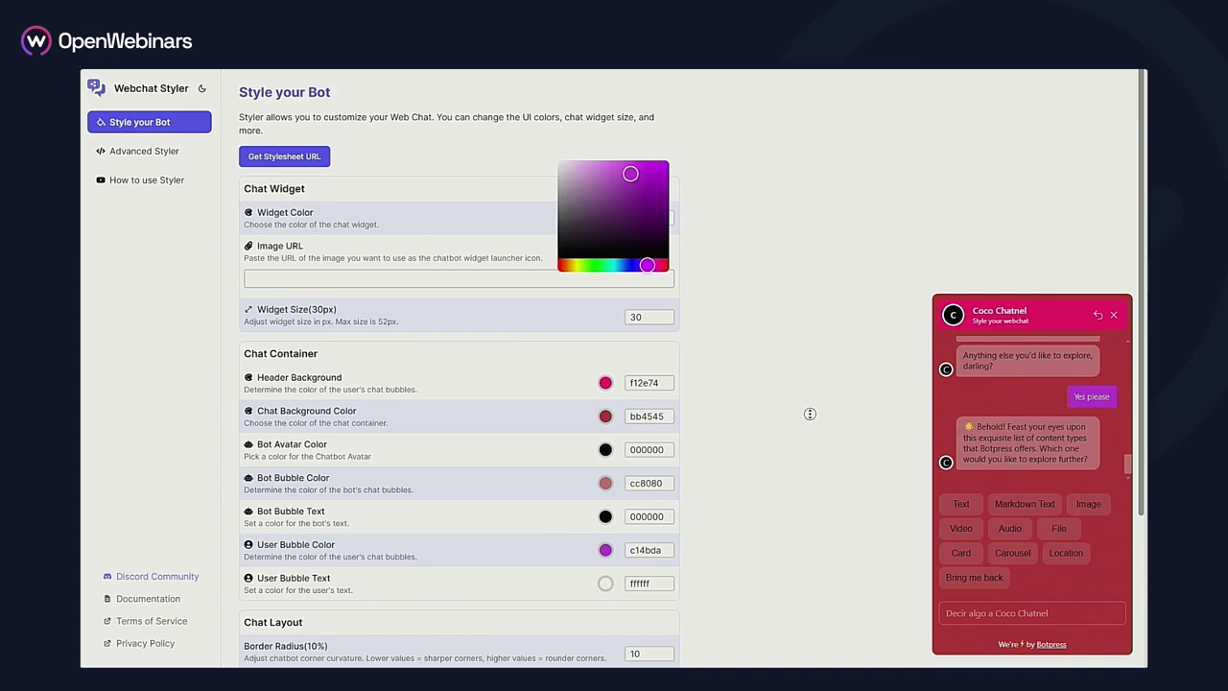
scroll(811, 415, "down", 2)
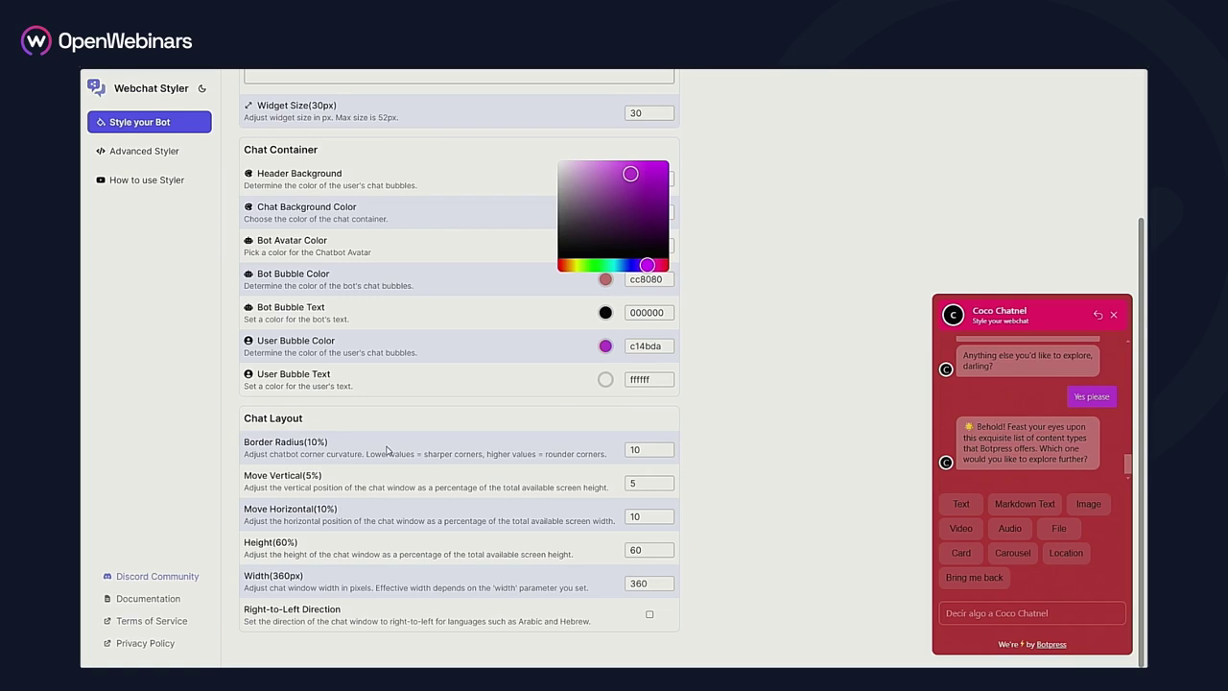
Raise the chat border radius to 15% and the vertical offset to 13%
left_click(669, 446)
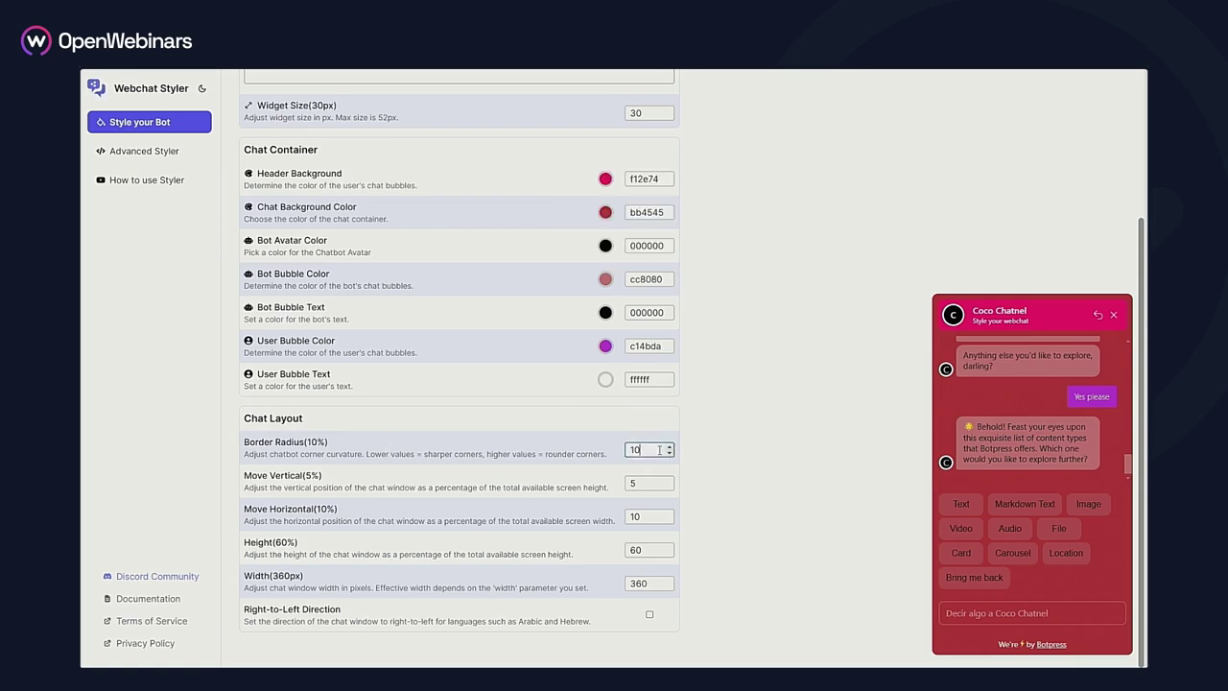
left_click(669, 446)
left_click(669, 446)
left_click(668, 446)
left_click(669, 446)
left_click(669, 480)
left_click(669, 479)
left_click(669, 480)
left_click(670, 480)
left_click(670, 480)
left_click(669, 479)
left_click(670, 480)
left_click(670, 480)
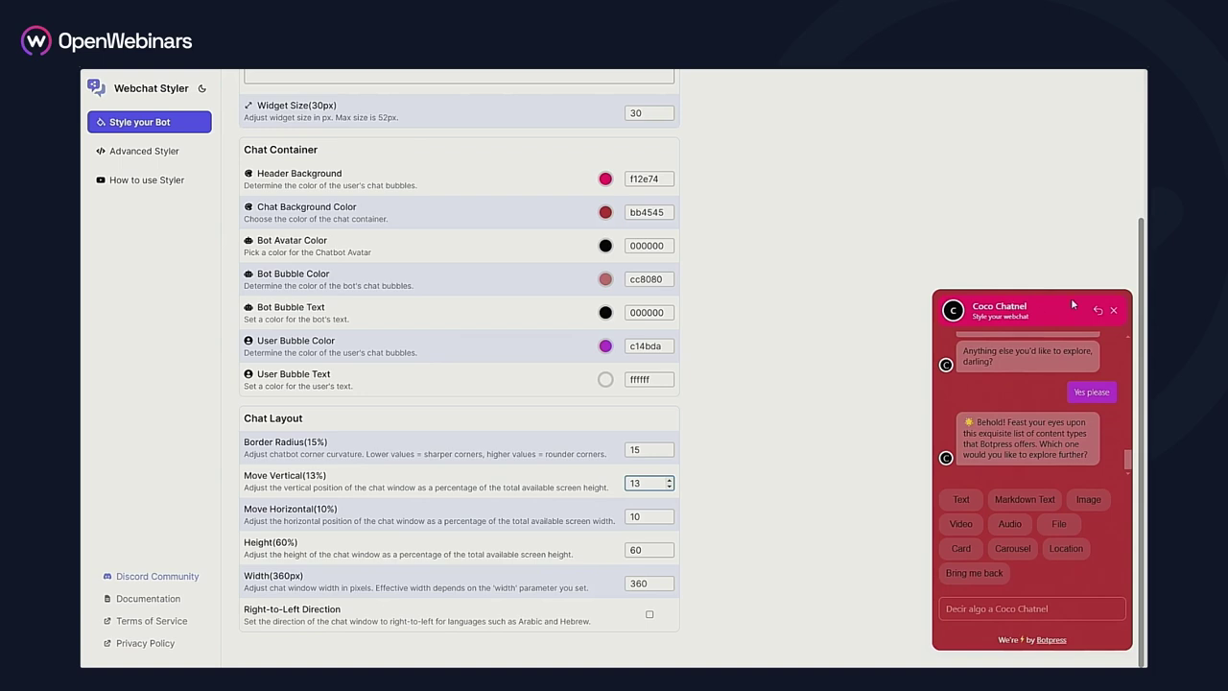
Set horizontal offset to 4% and height to 80%, leaving text direction left-to-right
left_click(656, 517)
key("ctrl+a")
type("4")
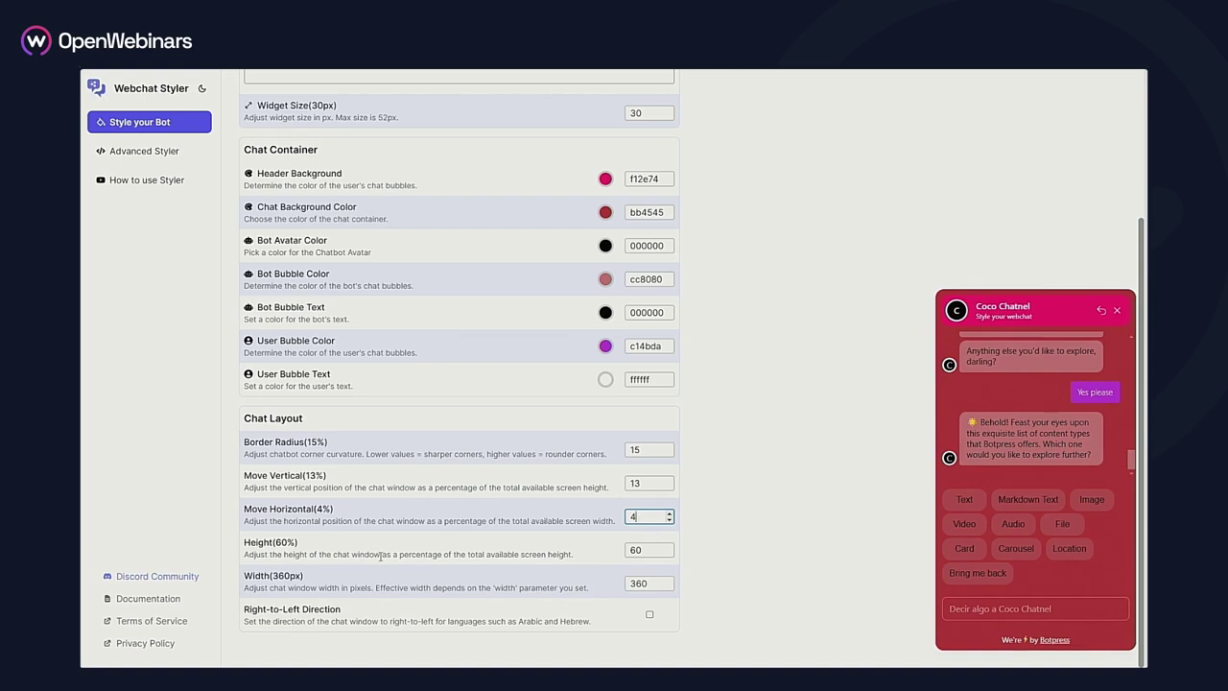
left_click(650, 549)
key("BackSpace")
type("8")
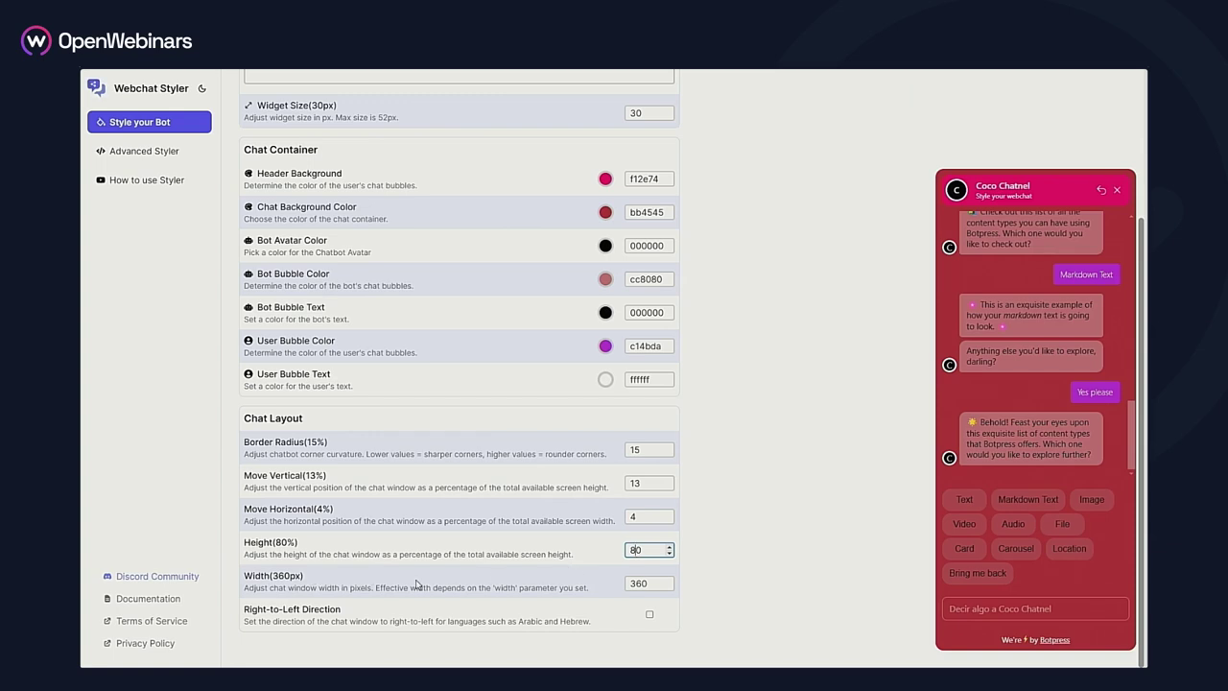
left_click(770, 549)
left_click(649, 614)
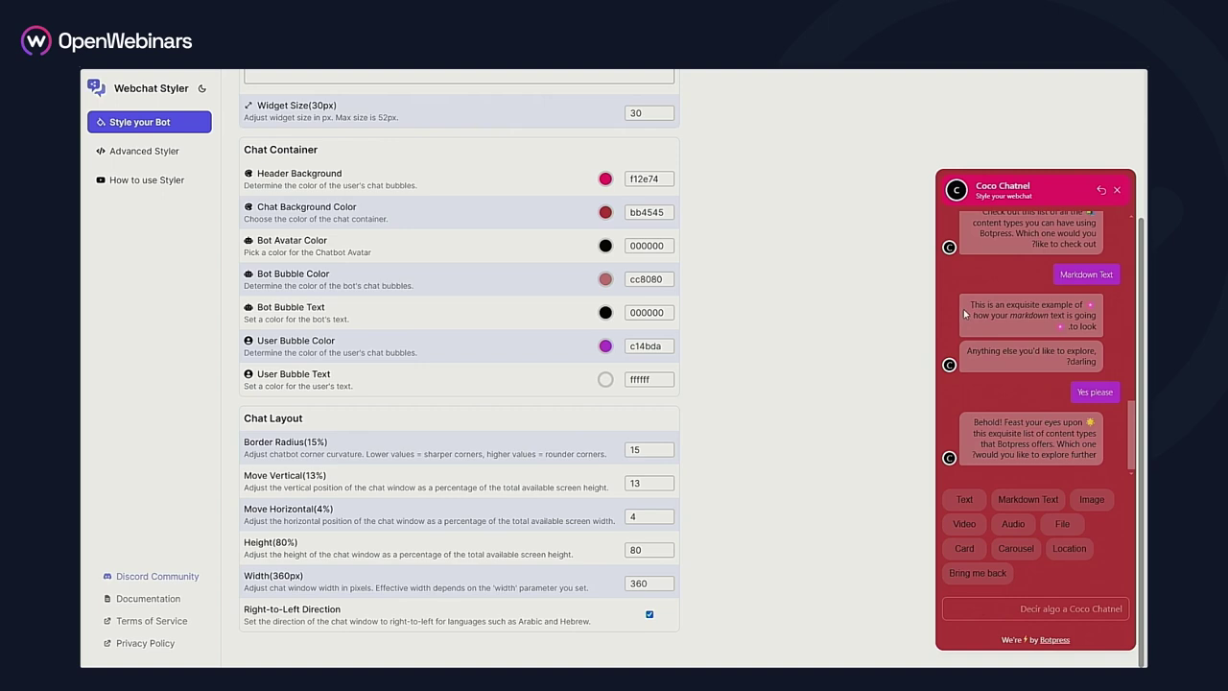
left_click(649, 614)
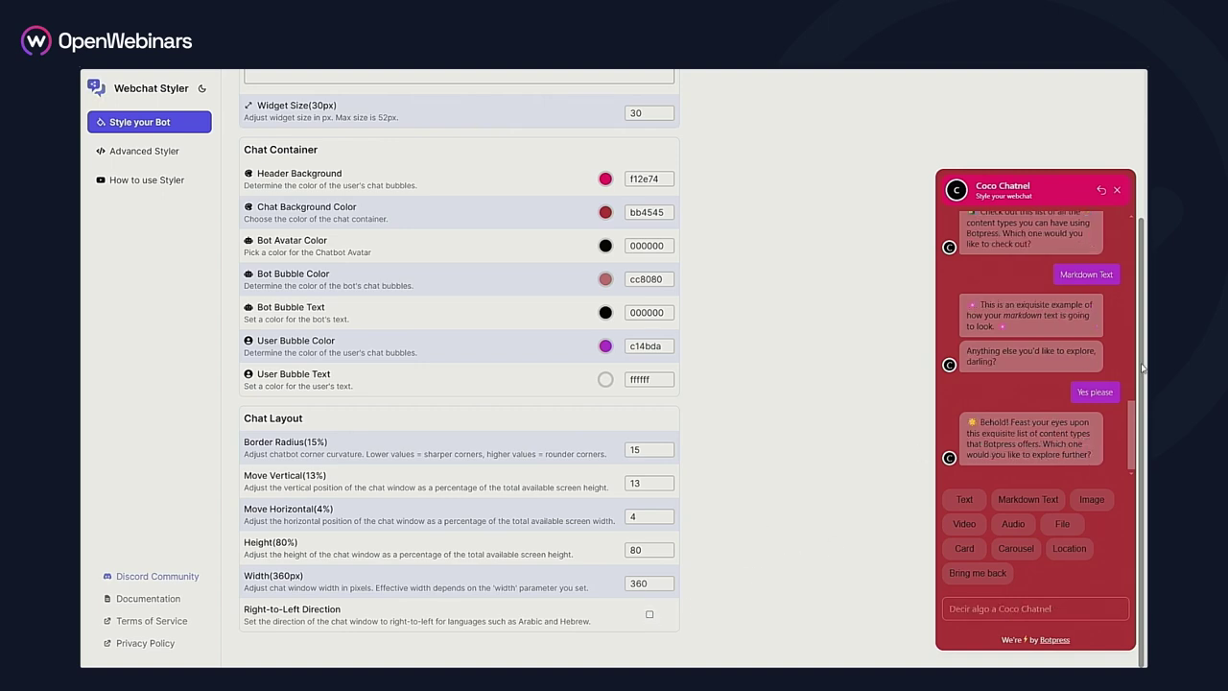
Generate the style.css stylesheet URL for the current styling and copy it
scroll(777, 278, "up", 4)
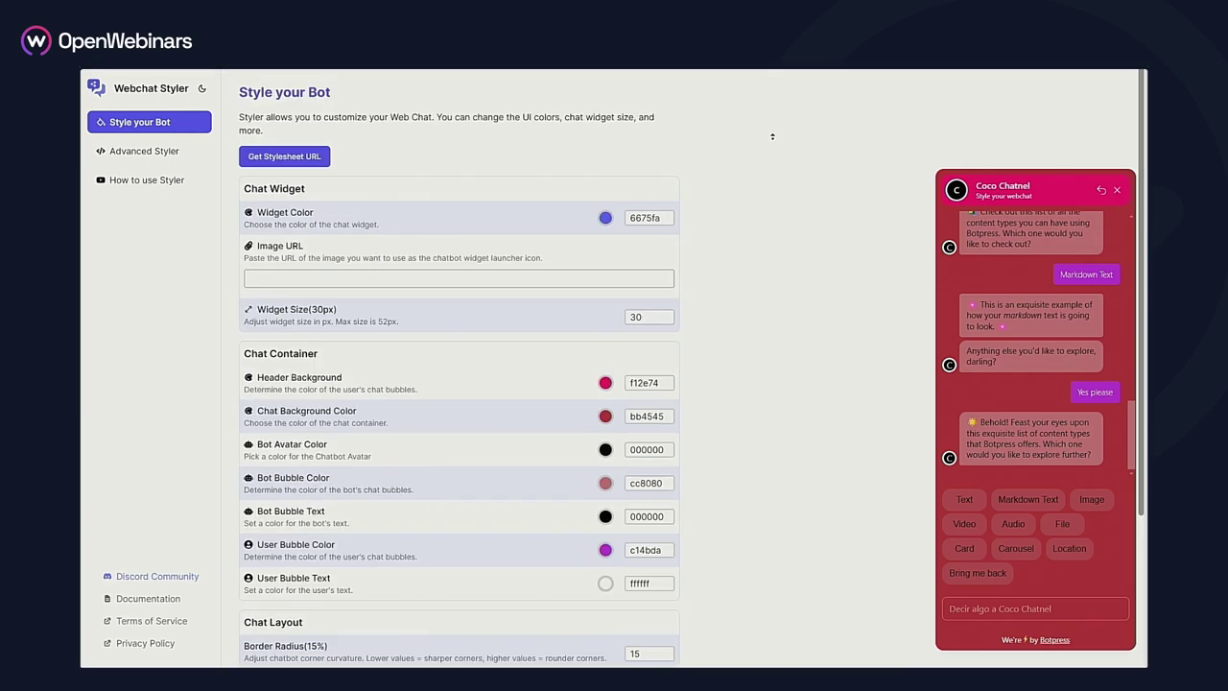
left_click(257, 161)
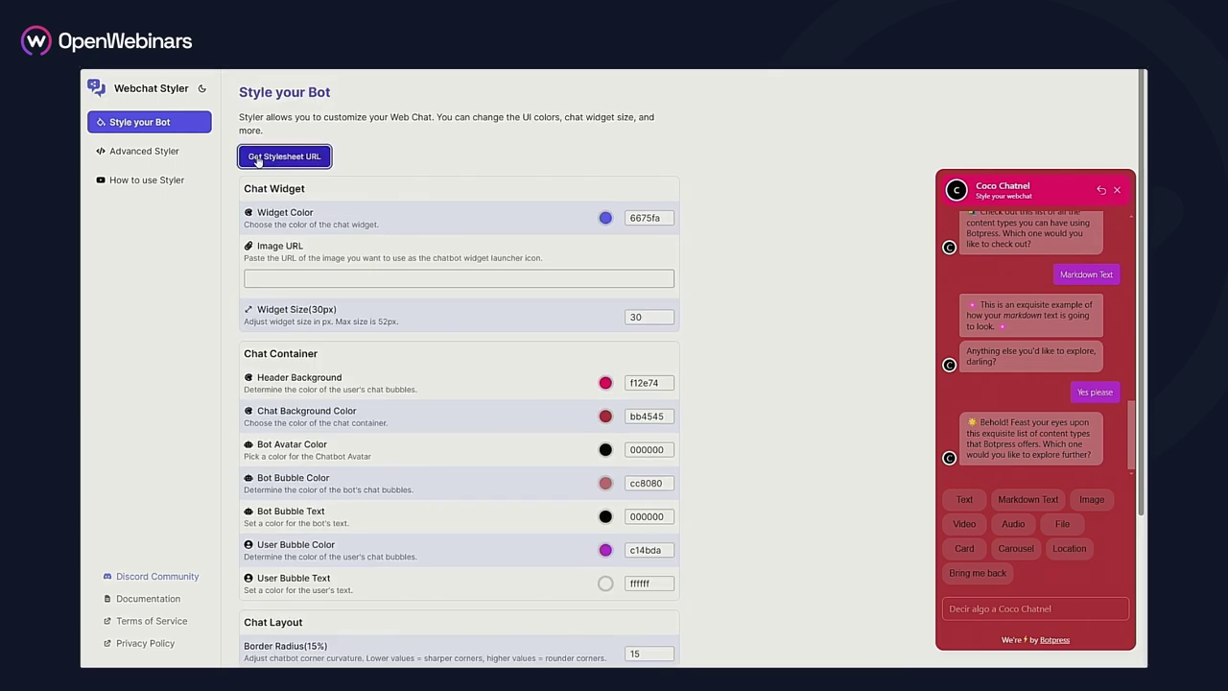
left_click(699, 187)
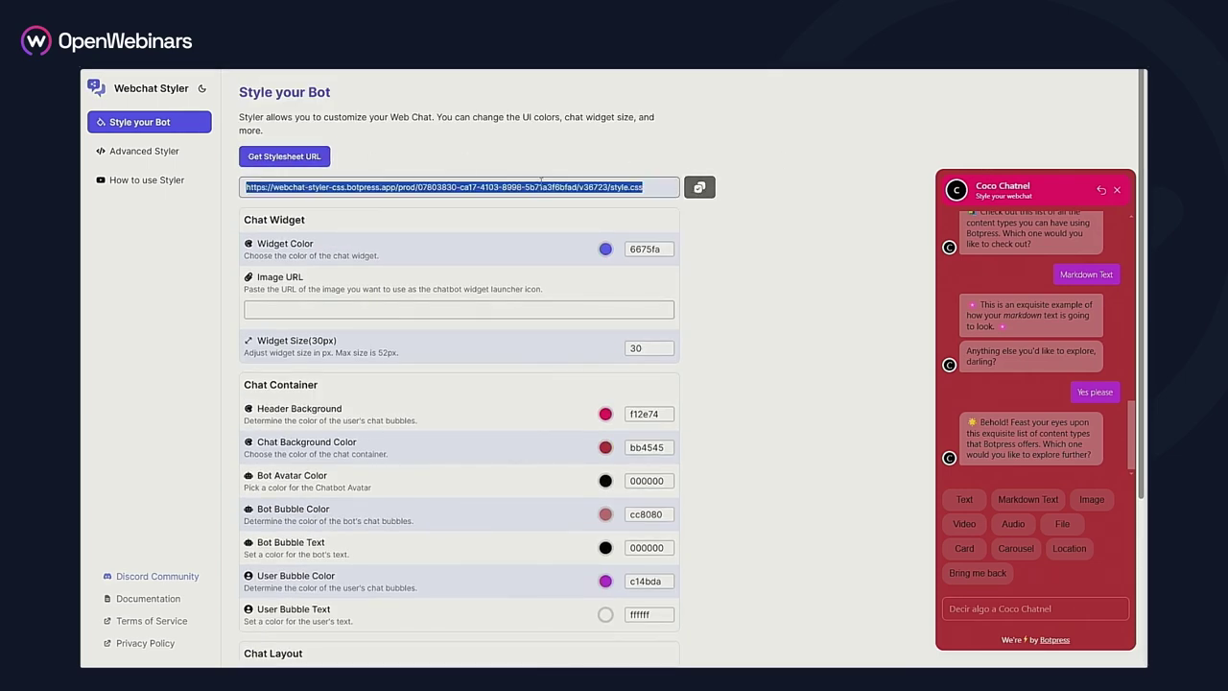
left_click(484, 160)
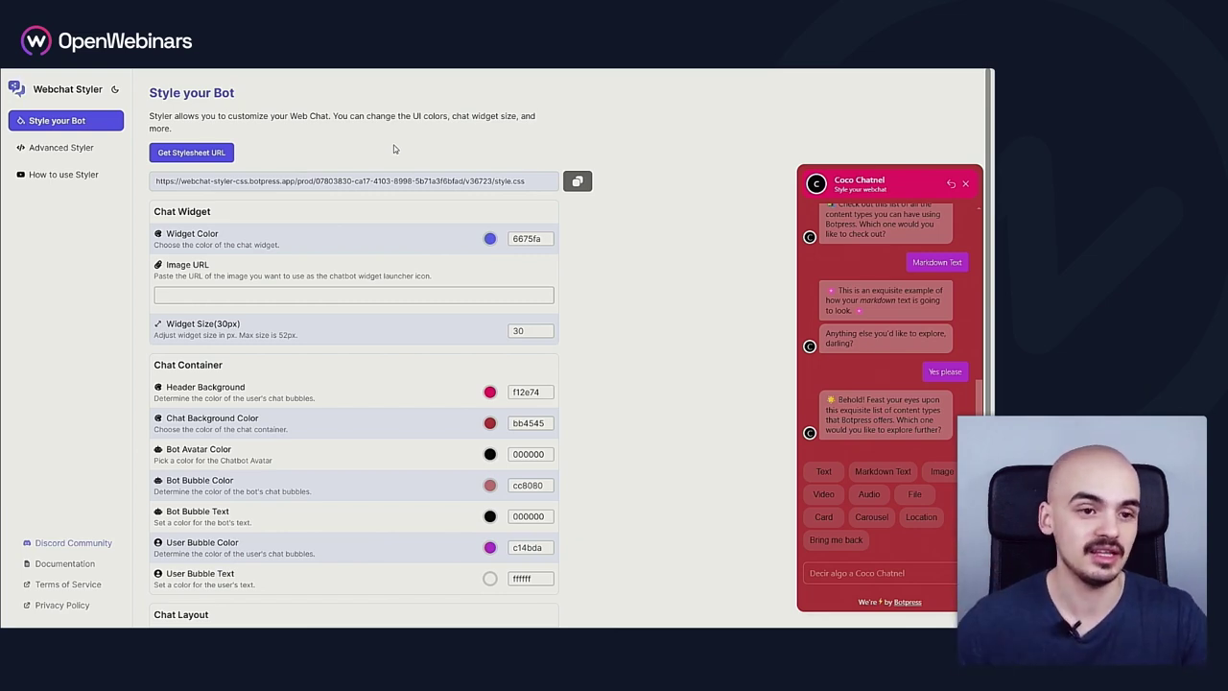
Open Advanced Styler and scroll down through the webchat's CSS rules
left_click(63, 150)
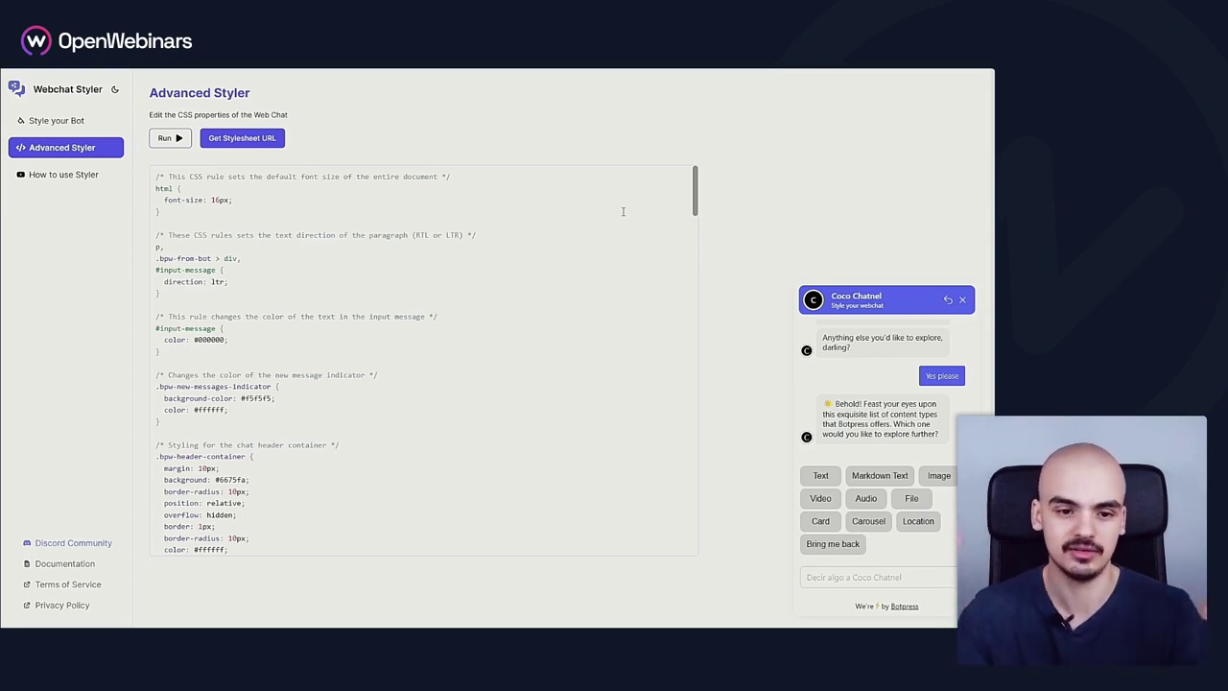
left_click_drag(697, 187, 693, 532)
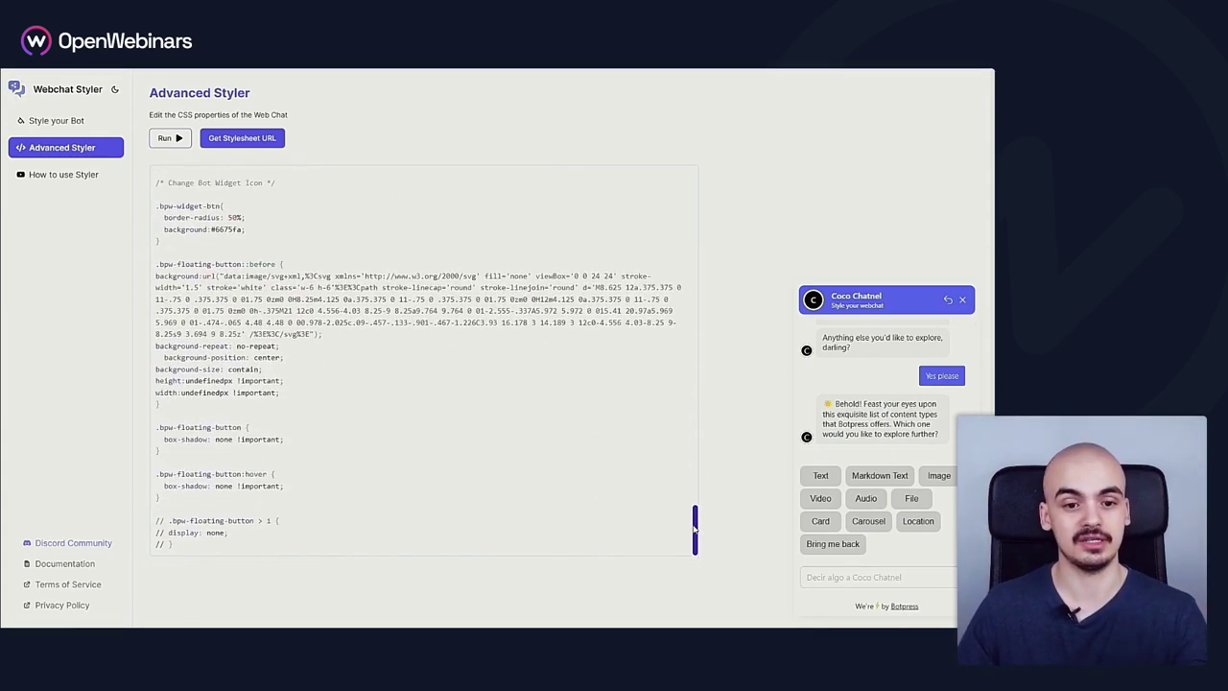